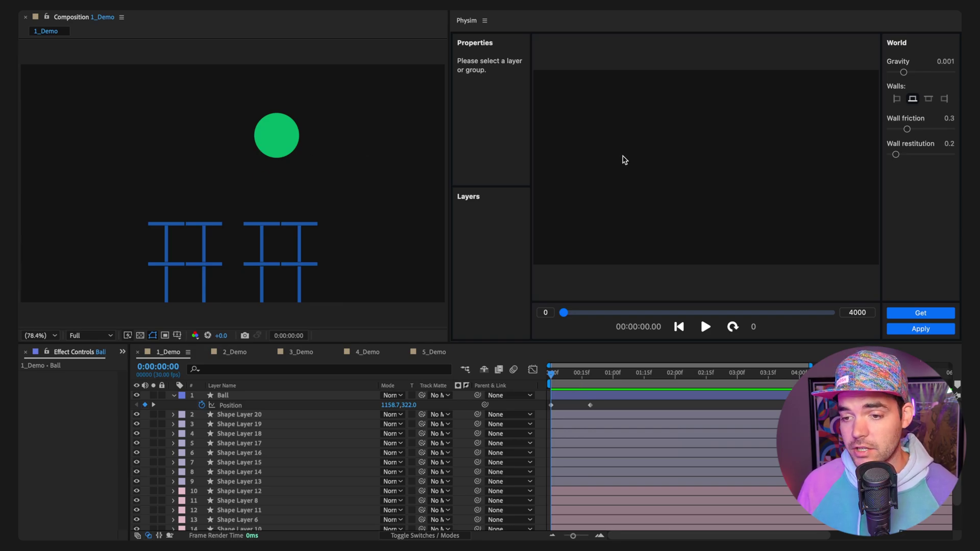
- Load all layers of the 1_Demo composition into Physim and play the simulation
{"action": "left_click_drag", "start_coordinate": [553, 377], "coordinate": [586, 380]}
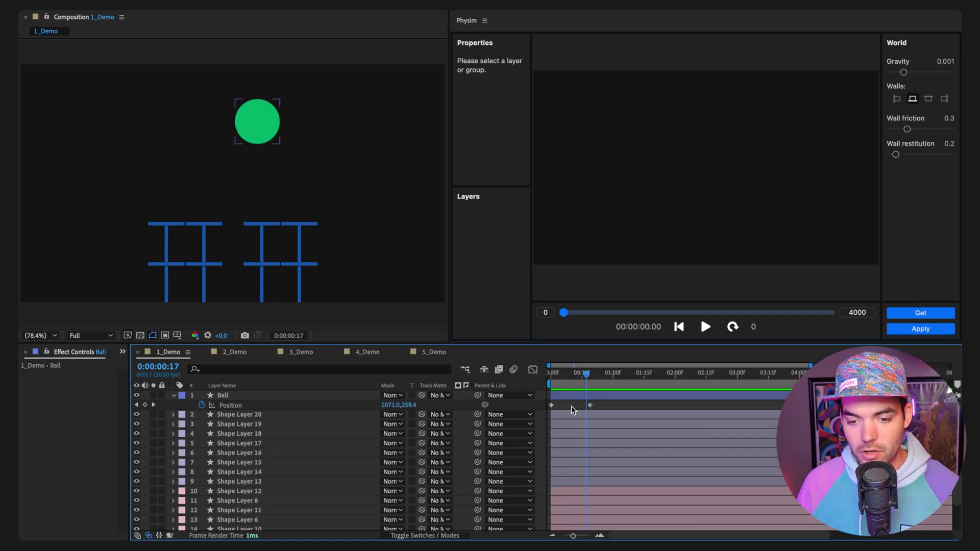
{"action": "key", "text": "ctrl+a"}
{"action": "left_click", "coordinate": [928, 313]}
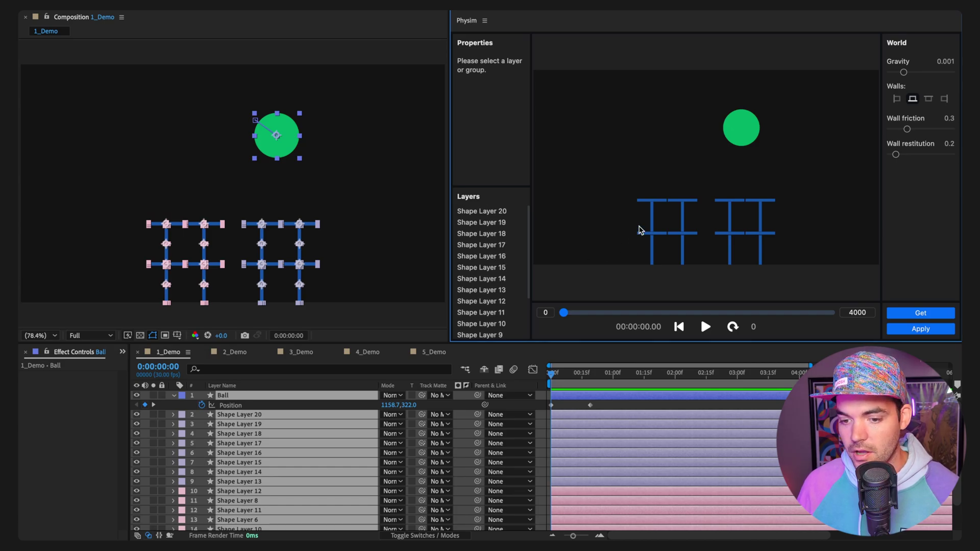
{"action": "left_click", "coordinate": [707, 327]}
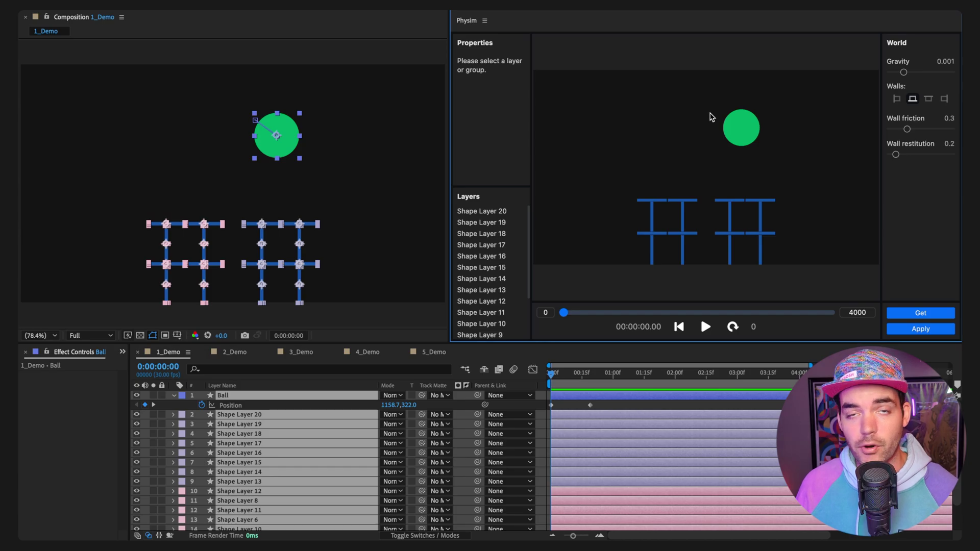
- Apply the simulation to the 1_Demo composition and preview the result from the timeline
{"action": "left_click", "coordinate": [917, 330]}
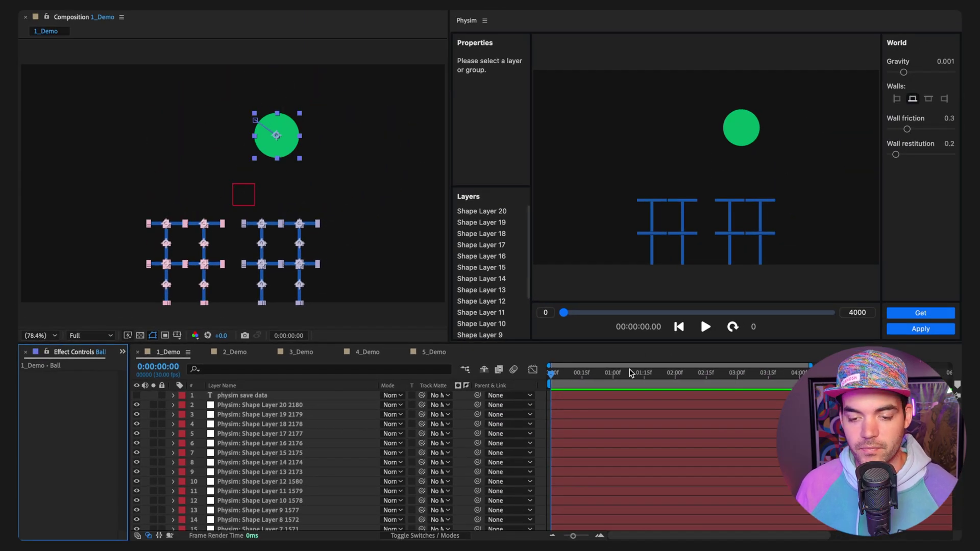
{"action": "left_click", "coordinate": [423, 313]}
{"action": "left_click", "coordinate": [572, 381]}
{"action": "key", "text": "space"}
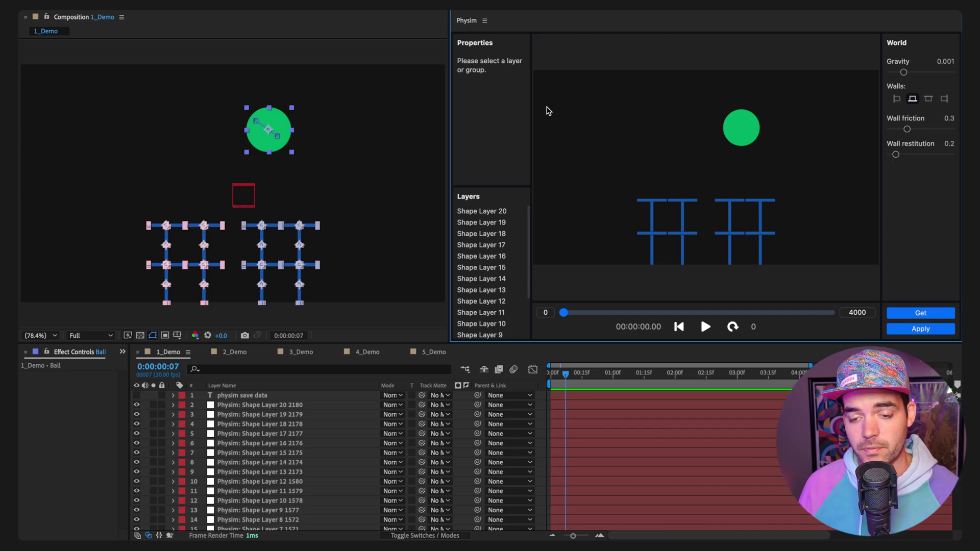
- Examine the physics properties of Shape Layer 20 and the Ball, including the Ball's behavior options, and look through the layer list
{"action": "left_click", "coordinate": [486, 214]}
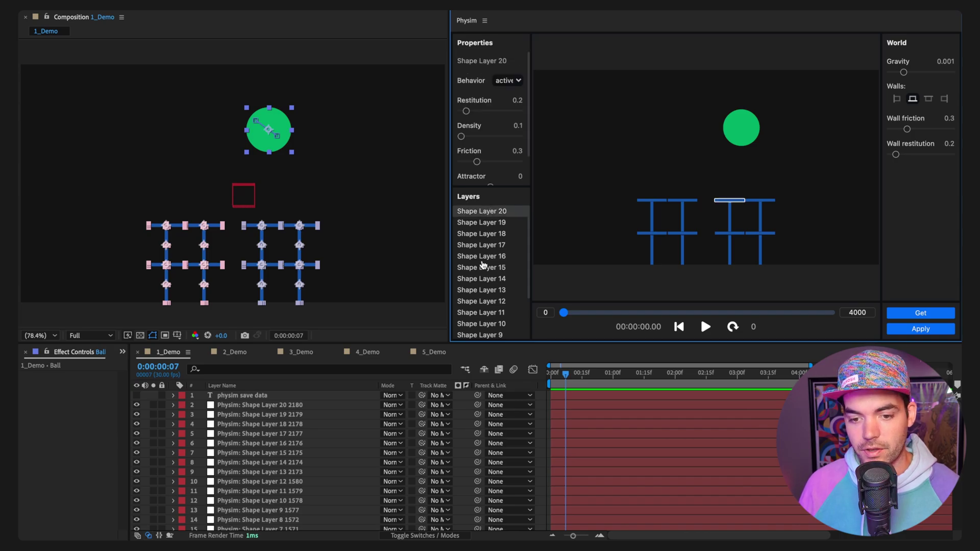
{"action": "scroll", "coordinate": [485, 225], "scroll_direction": "down", "scroll_amount": 1}
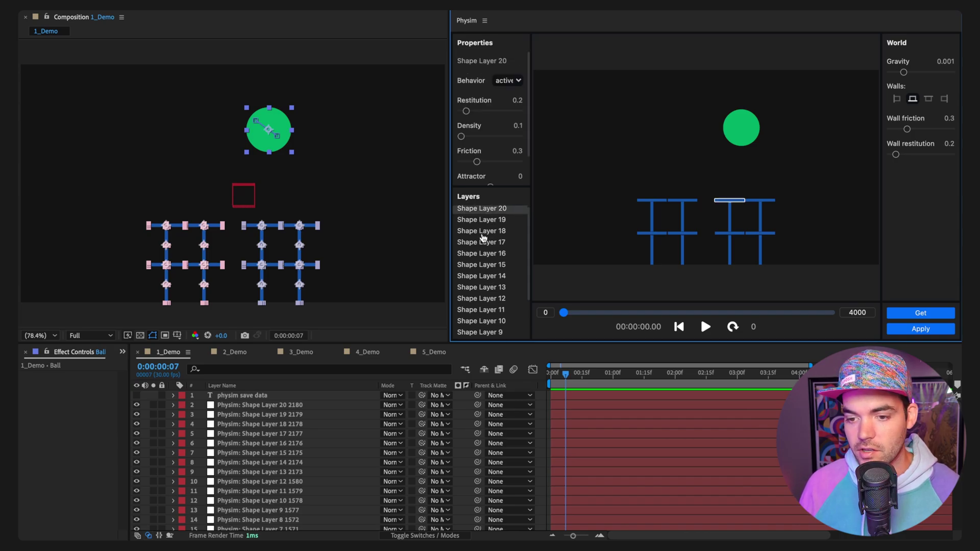
{"action": "left_click", "coordinate": [736, 143]}
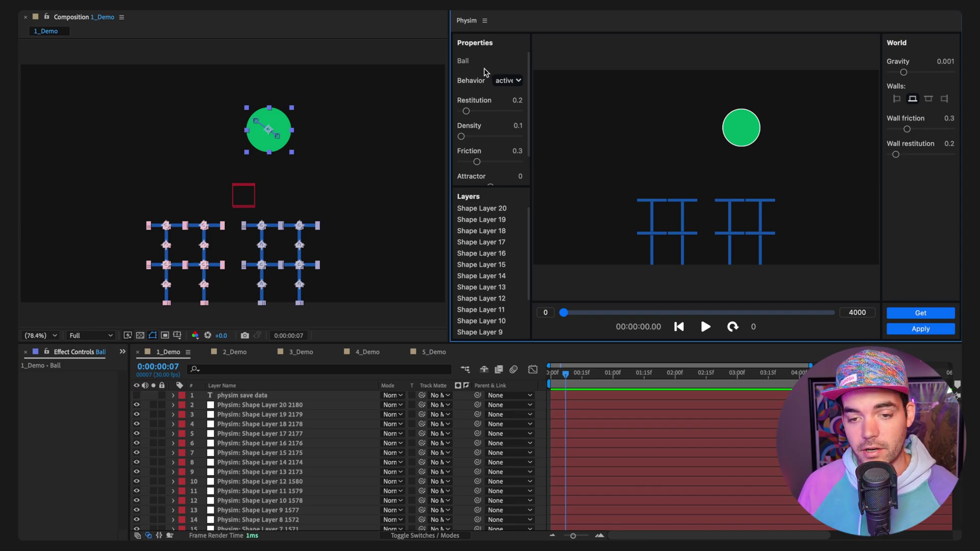
{"action": "left_click", "coordinate": [511, 81]}
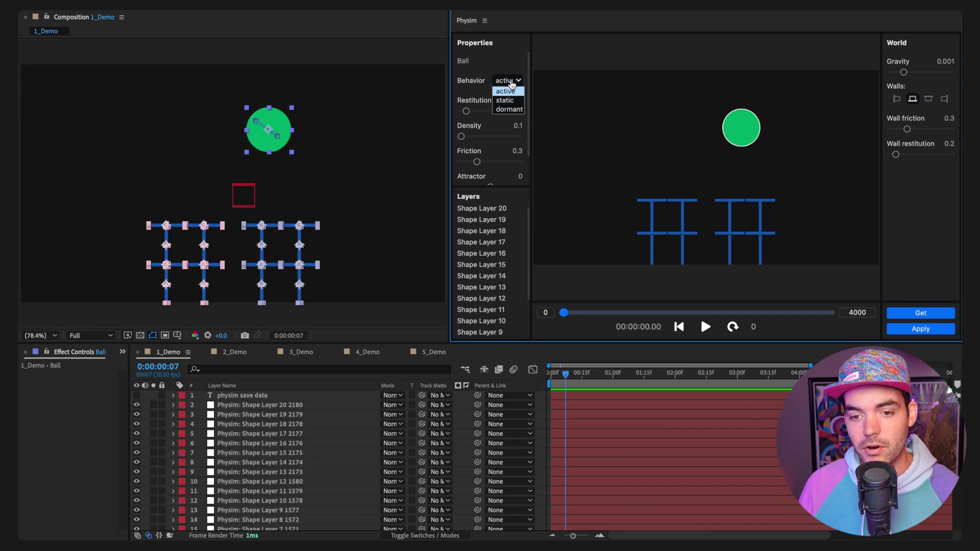
{"action": "left_click", "coordinate": [511, 90]}
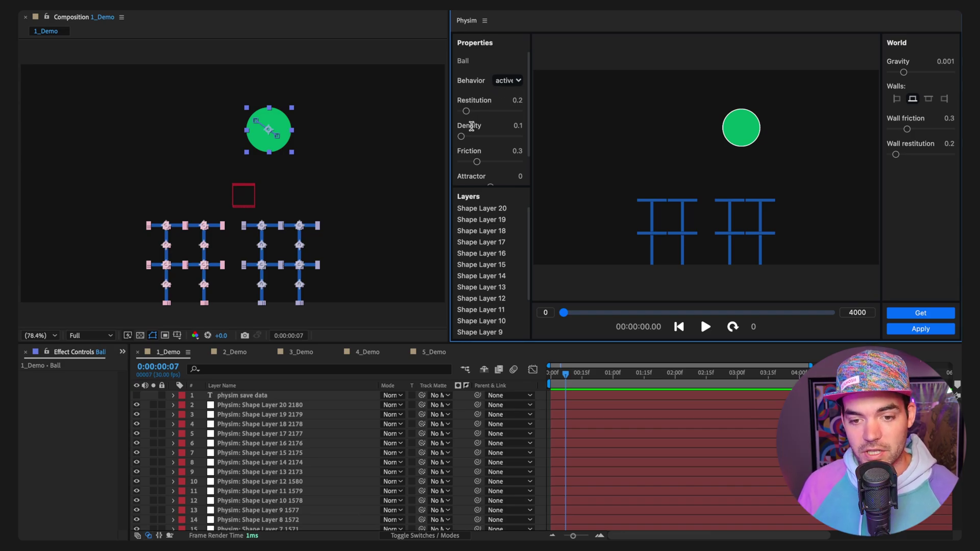
{"action": "scroll", "coordinate": [489, 131], "scroll_direction": "down", "scroll_amount": 3}
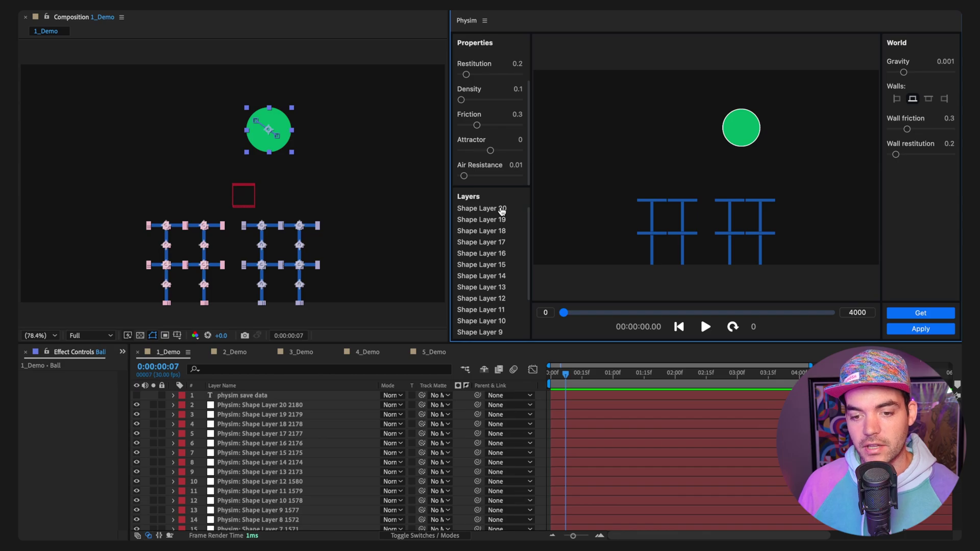
{"action": "scroll", "coordinate": [495, 225], "scroll_direction": "down", "scroll_amount": 4}
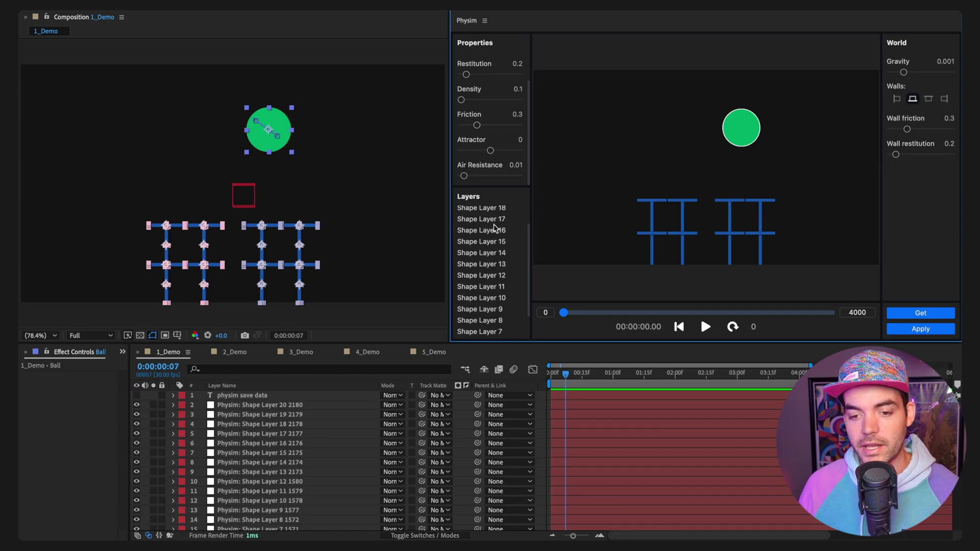
{"action": "scroll", "coordinate": [494, 239], "scroll_direction": "down", "scroll_amount": 1}
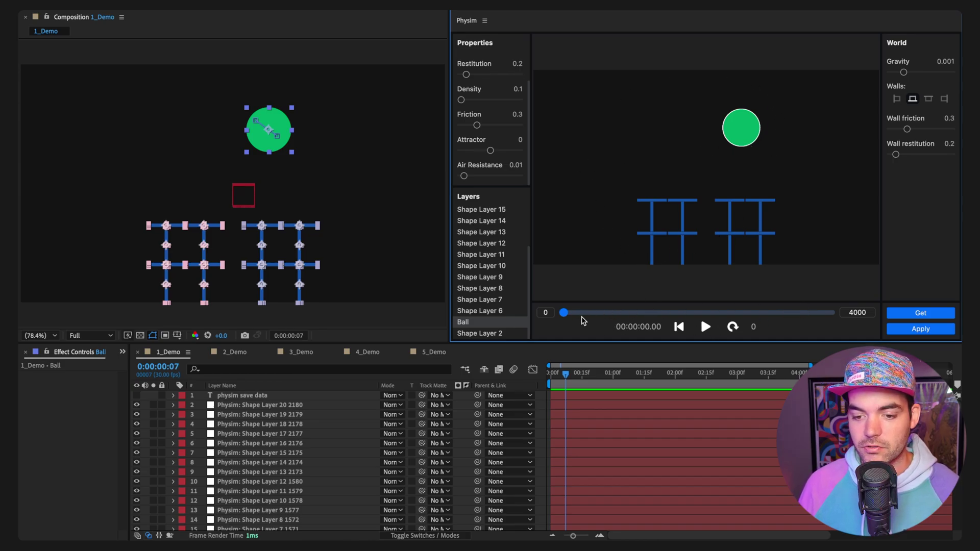
- Turn on looping for the simulation and set its end time to 8000
{"action": "left_click_drag", "start_coordinate": [579, 318], "coordinate": [638, 319]}
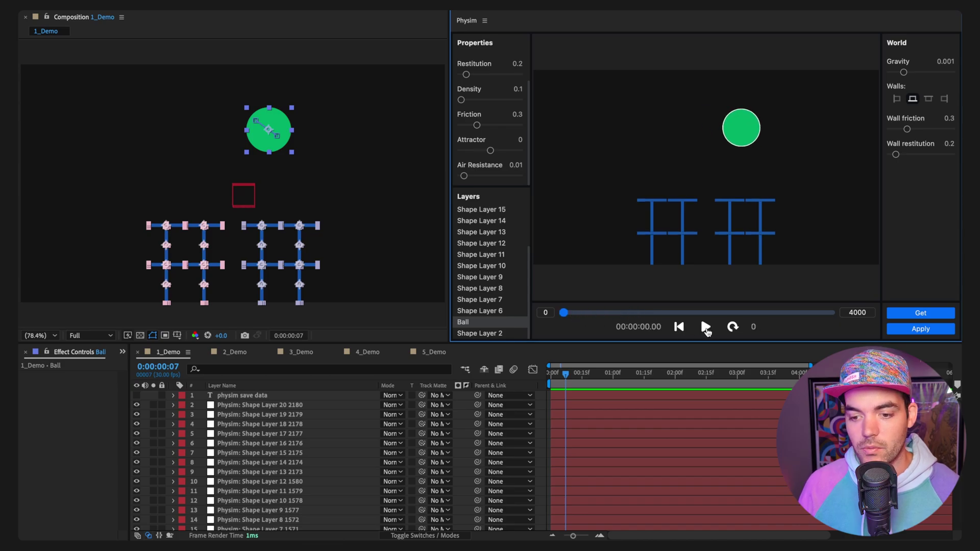
{"action": "left_click", "coordinate": [732, 327]}
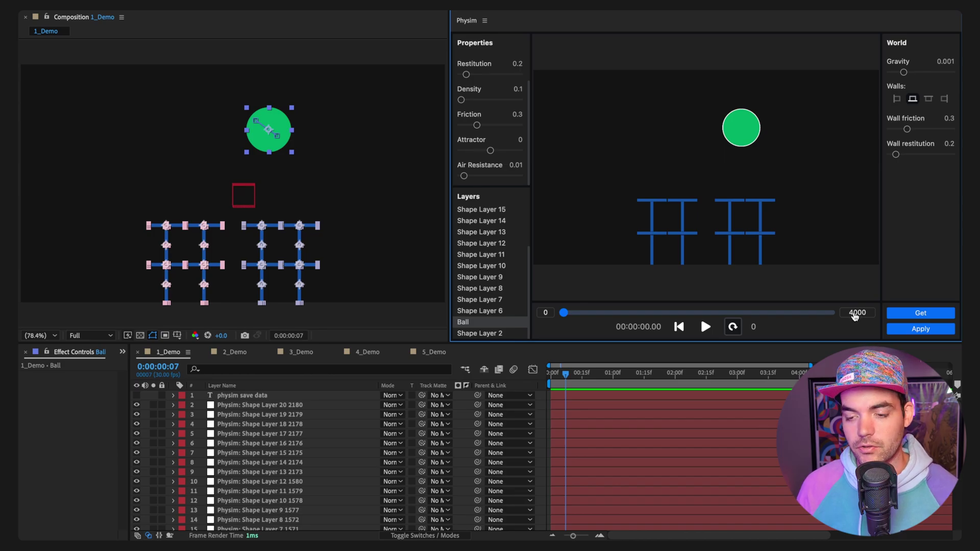
{"action": "key", "text": "space"}
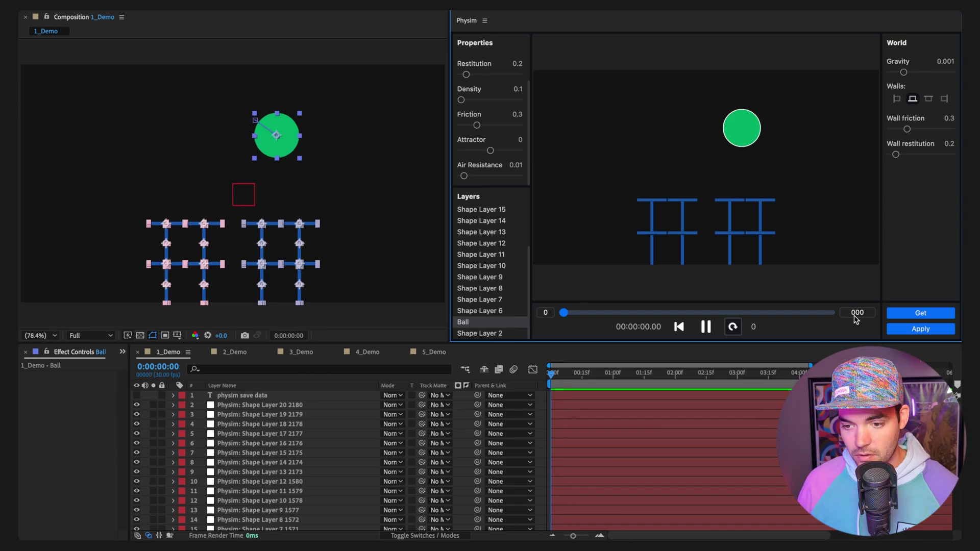
{"action": "type", "text": "8"}
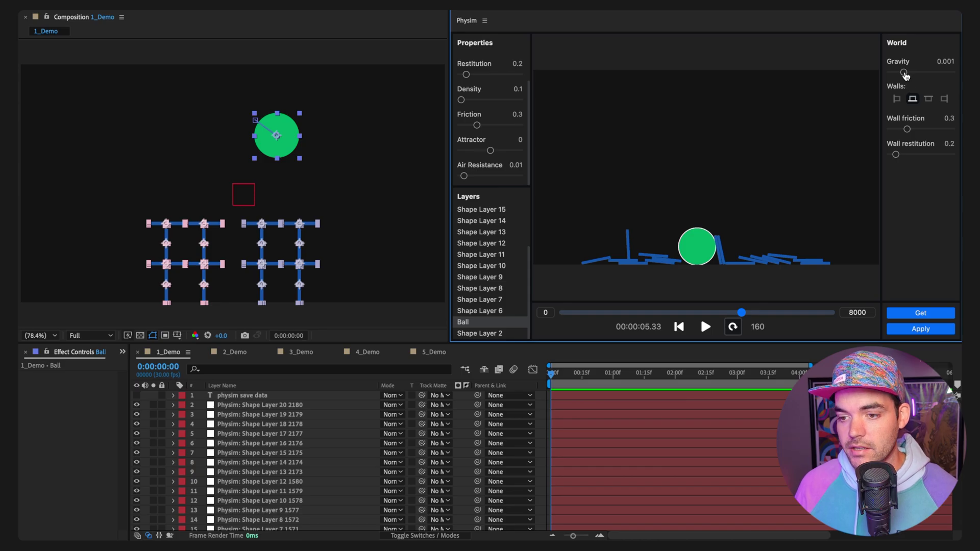
- Set the world gravity to 0.00187 and switch the floor wall off and back on to compare the simulation
{"action": "left_click_drag", "start_coordinate": [904, 75], "coordinate": [920, 74]}
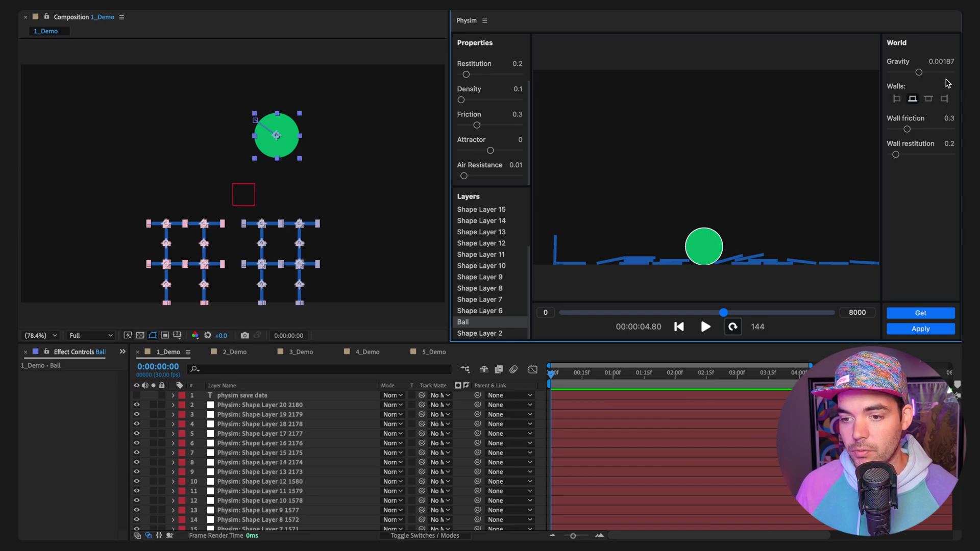
{"action": "left_click", "coordinate": [913, 100]}
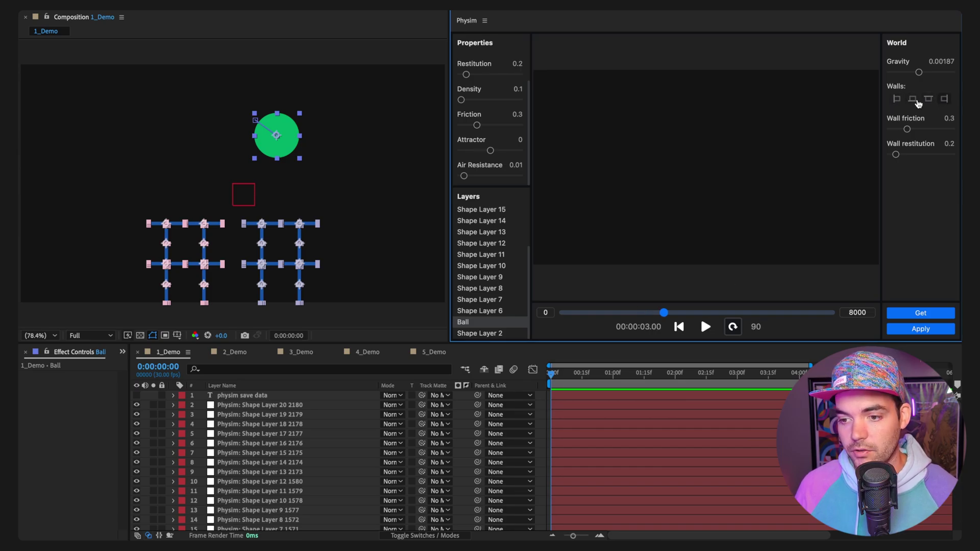
{"action": "left_click", "coordinate": [913, 99]}
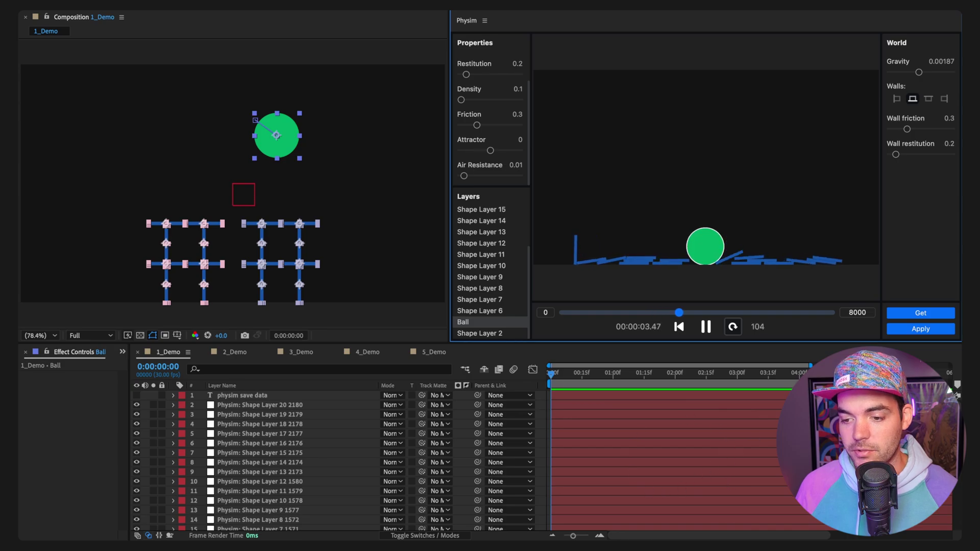
{"action": "left_click", "coordinate": [928, 330]}
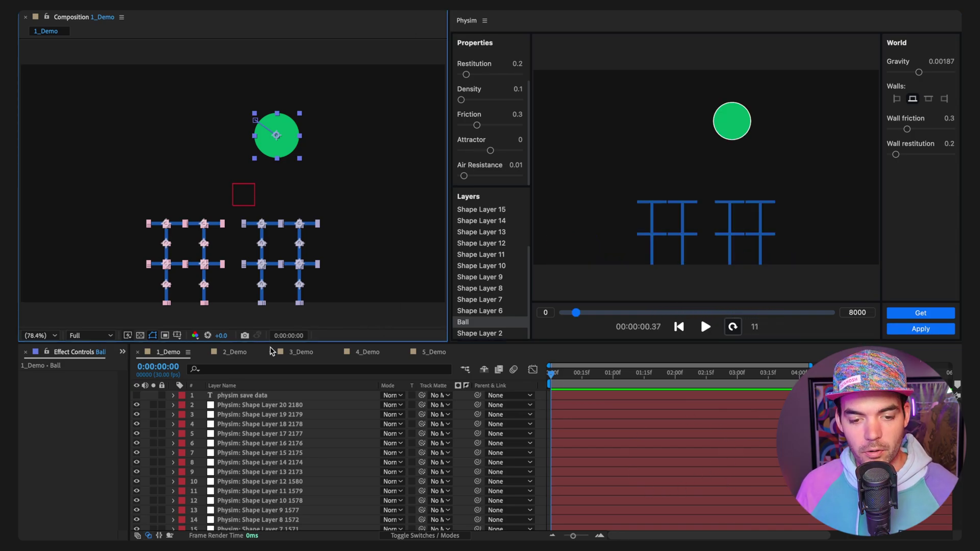
- Open the 2_Demo composition, load all its layers into Physim, and run the simulation briefly
{"action": "left_click", "coordinate": [232, 353]}
{"action": "left_click", "coordinate": [607, 418]}
{"action": "key", "text": "ctrl+a"}
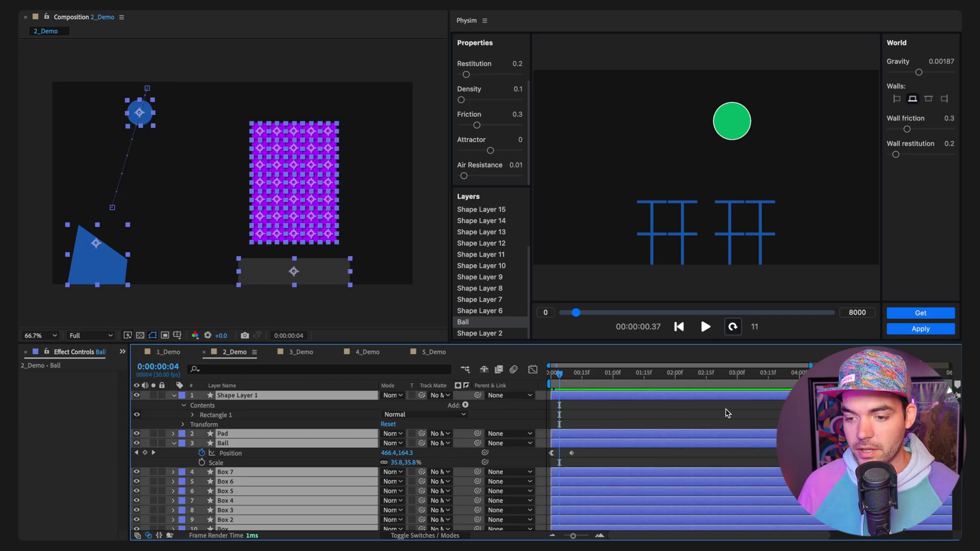
{"action": "left_click", "coordinate": [921, 313]}
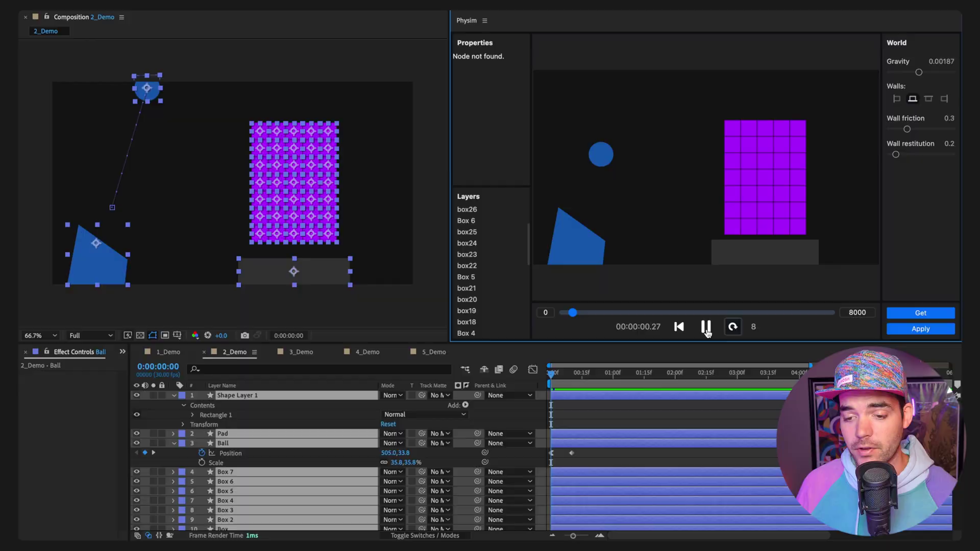
{"action": "left_click", "coordinate": [706, 328]}
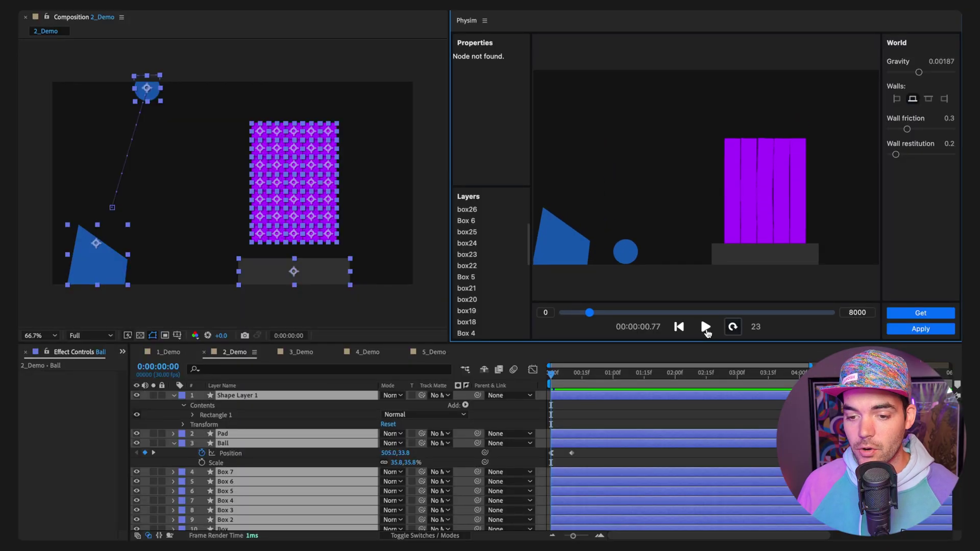
- Set the behavior of the Pad and the grey platform under the boxes to static and replay the simulation
{"action": "left_click", "coordinate": [572, 244]}
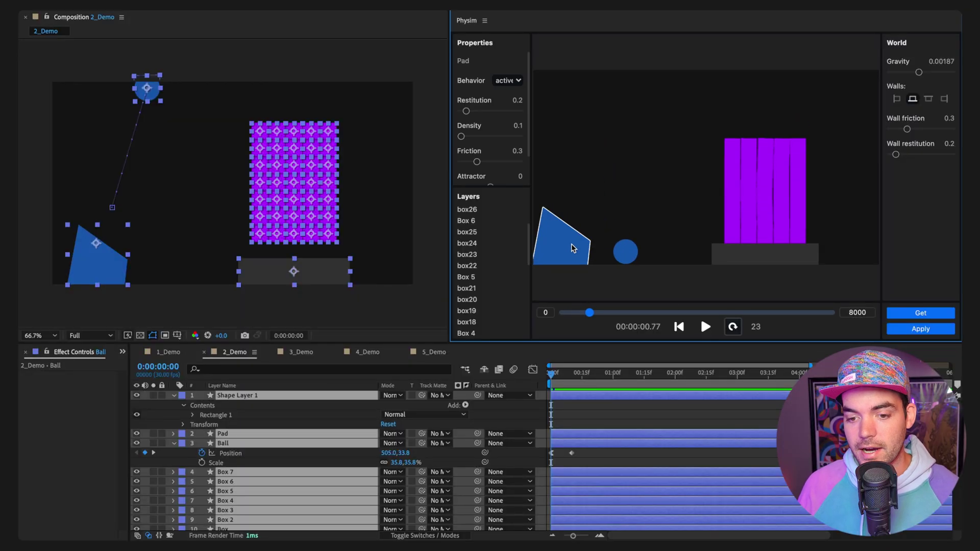
{"action": "left_click", "coordinate": [747, 260], "text": "shift"}
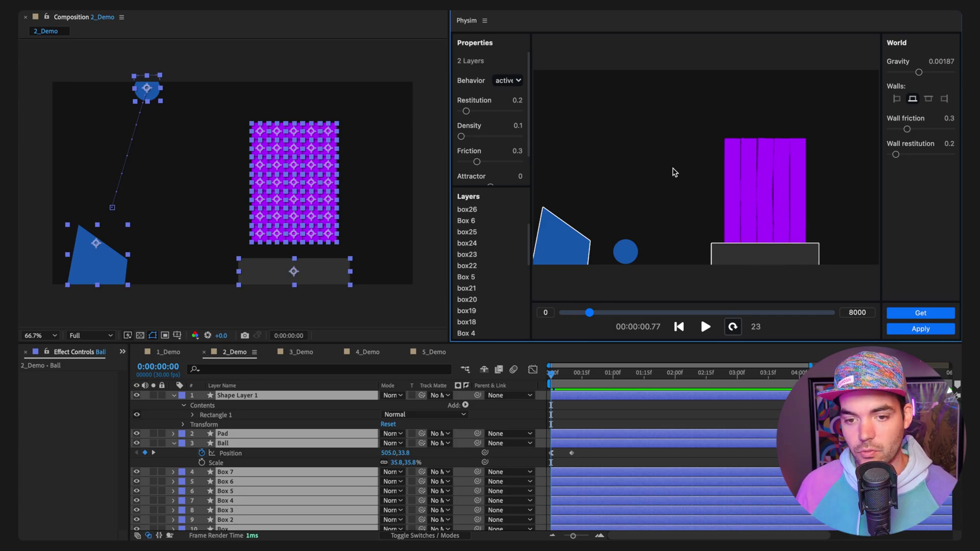
{"action": "left_click", "coordinate": [516, 82]}
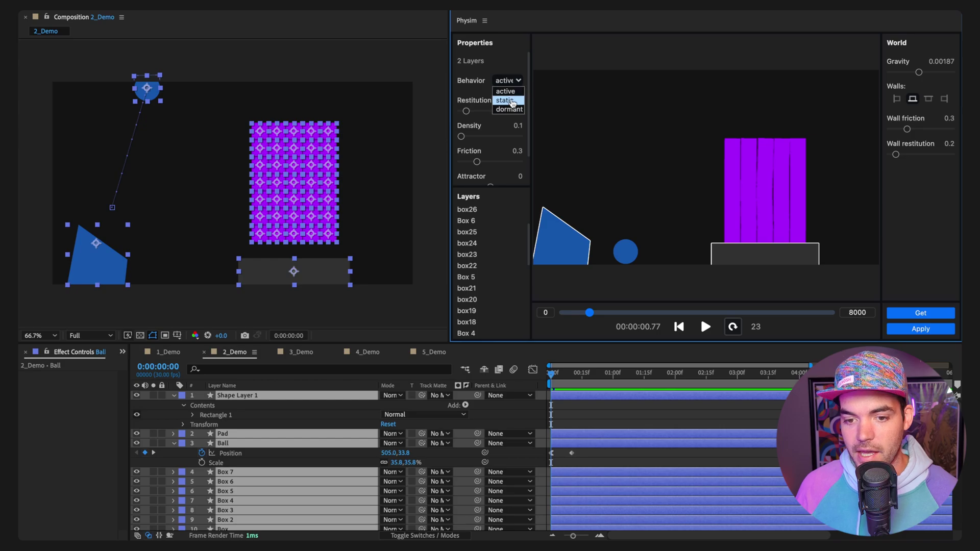
{"action": "left_click", "coordinate": [513, 102]}
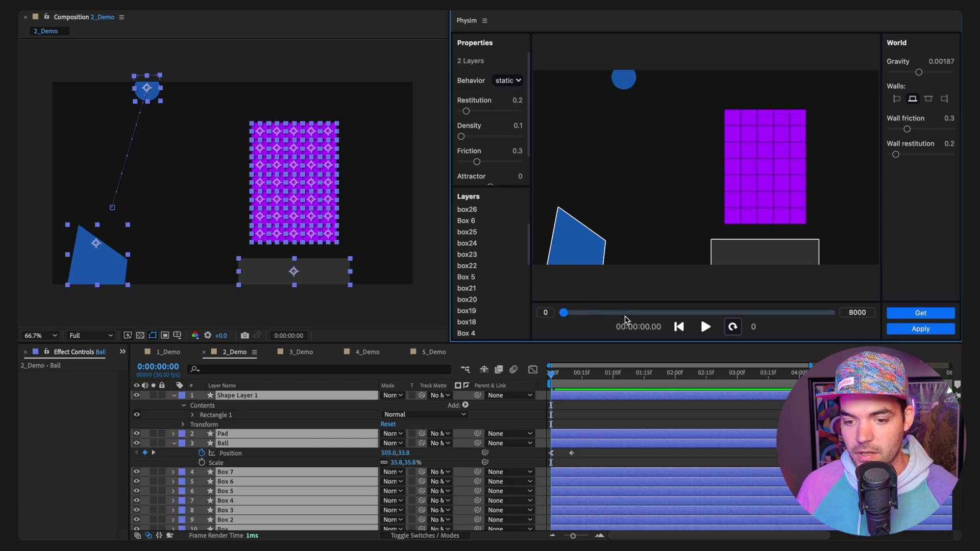
{"action": "left_click", "coordinate": [706, 327]}
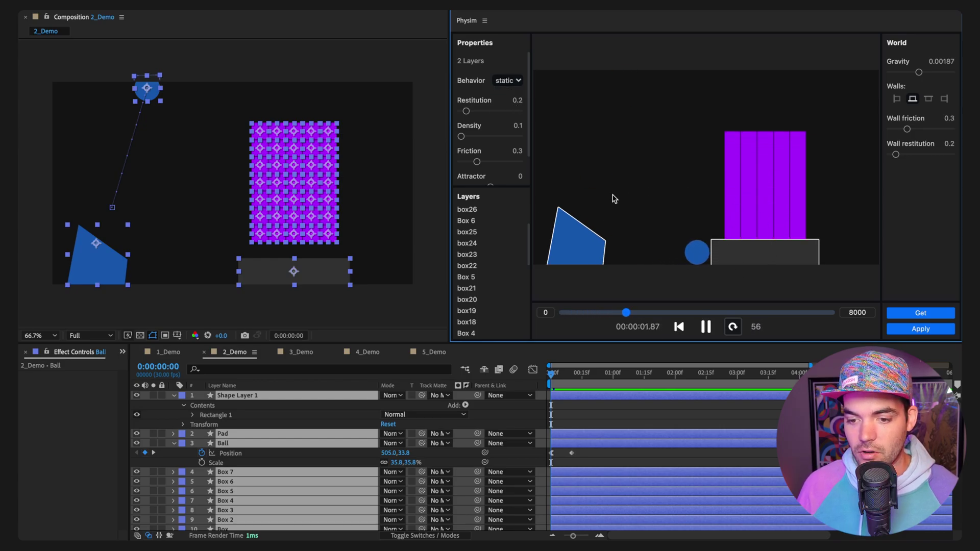
{"action": "left_click", "coordinate": [706, 327]}
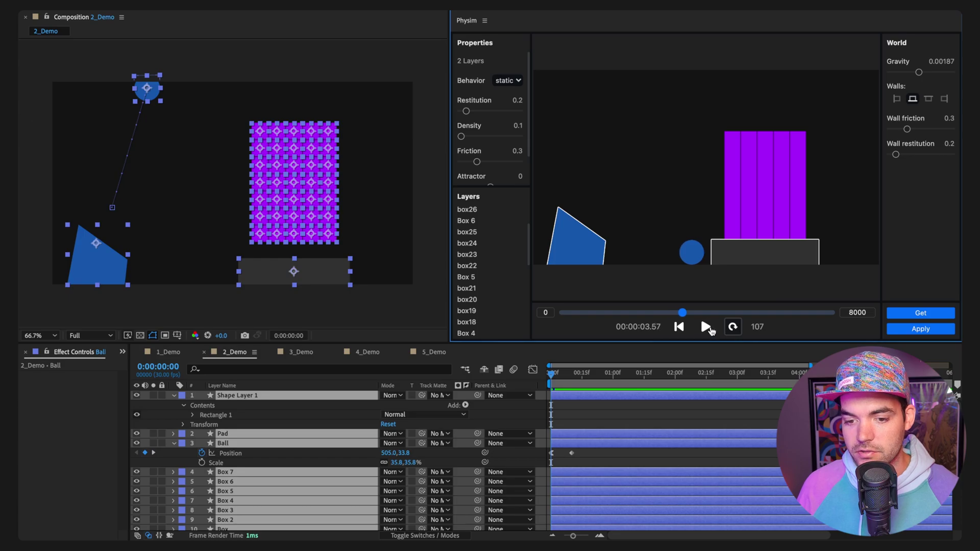
- Set the behavior of all the purple box layers, excluding the Ball, to dormant and run the simulation
{"action": "left_click", "coordinate": [730, 138]}
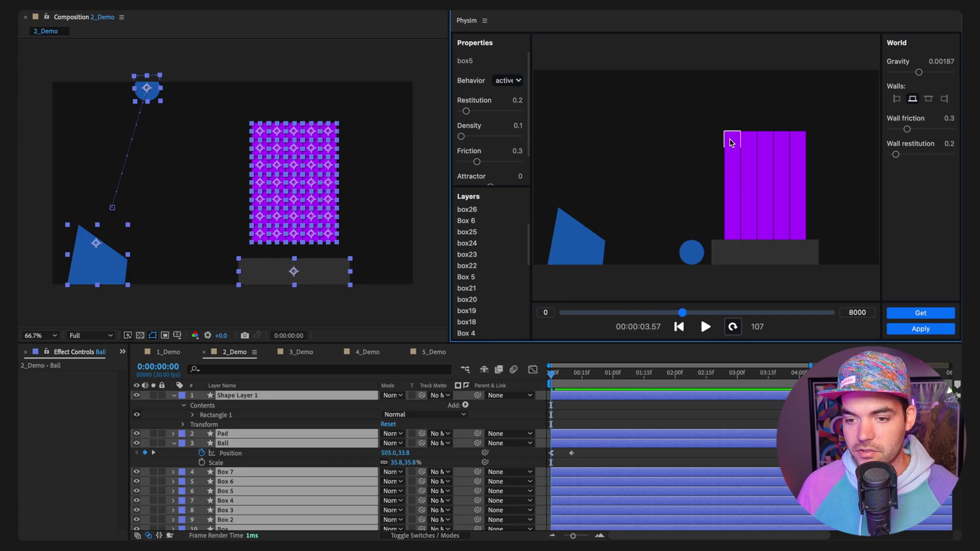
{"action": "scroll", "coordinate": [477, 235], "scroll_direction": "up", "scroll_amount": 3}
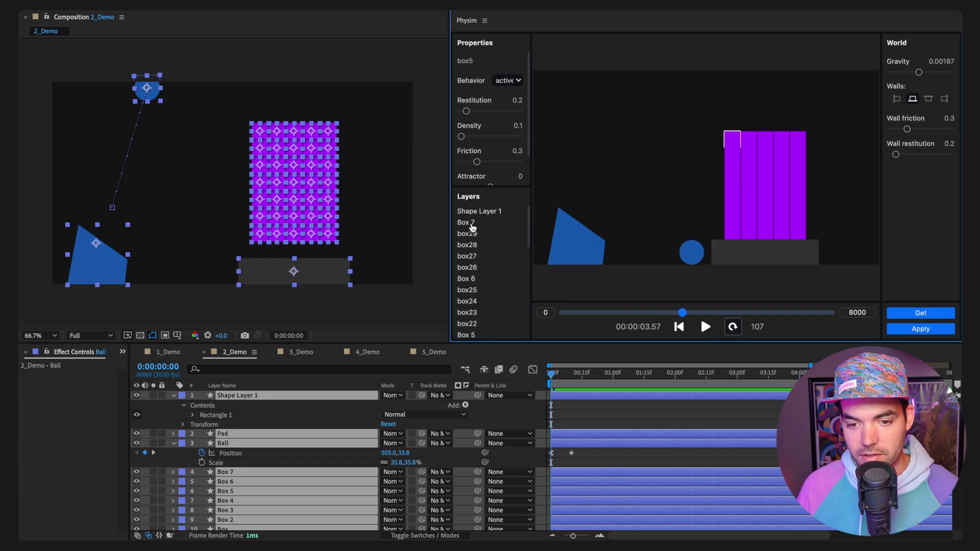
{"action": "left_click", "coordinate": [470, 223]}
{"action": "scroll", "coordinate": [475, 276], "scroll_direction": "down", "scroll_amount": 10}
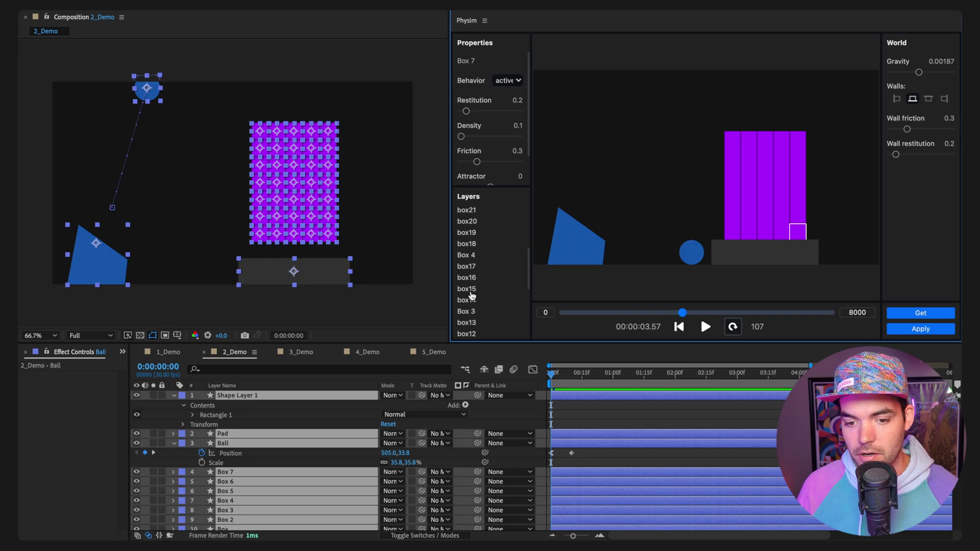
{"action": "scroll", "coordinate": [472, 306], "scroll_direction": "down", "scroll_amount": 3}
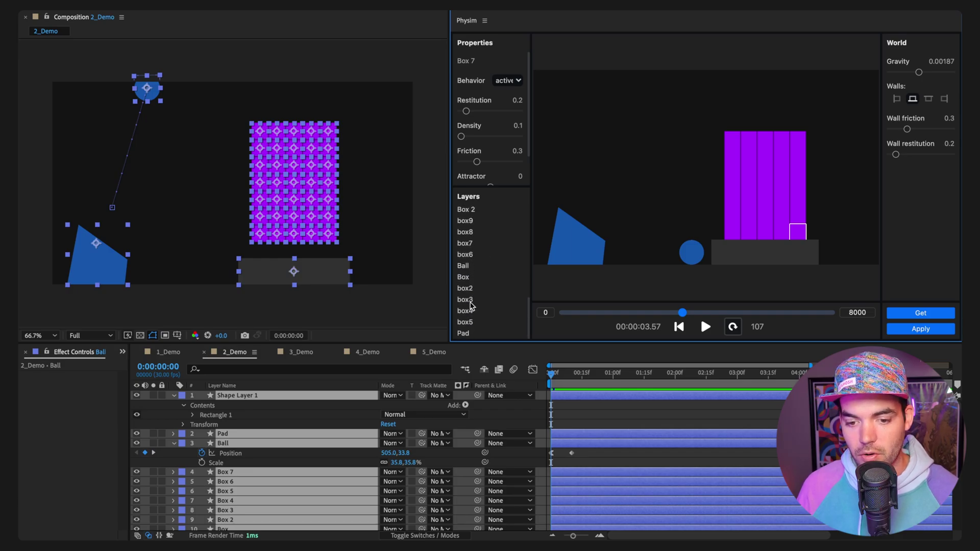
{"action": "key", "text": "ctrl+a"}
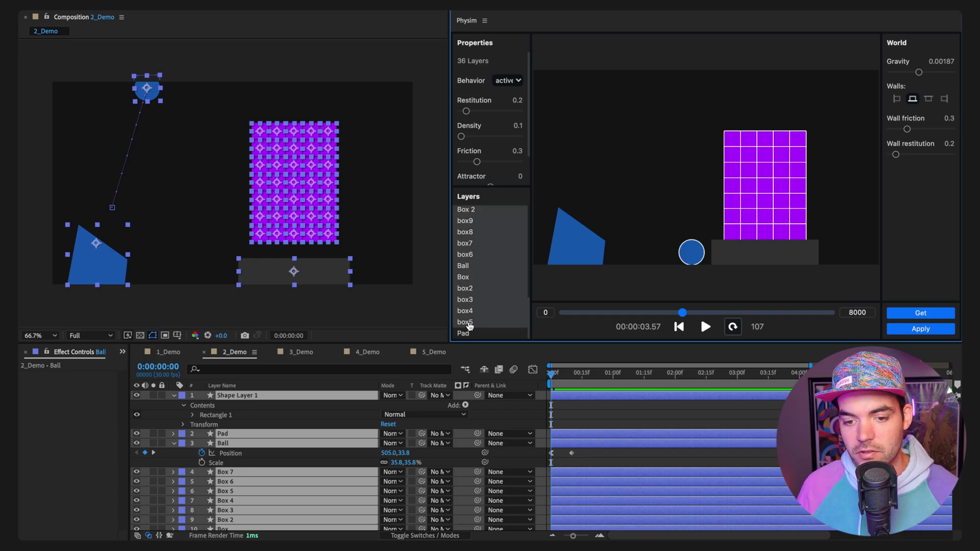
{"action": "left_click", "coordinate": [468, 269], "text": "ctrl"}
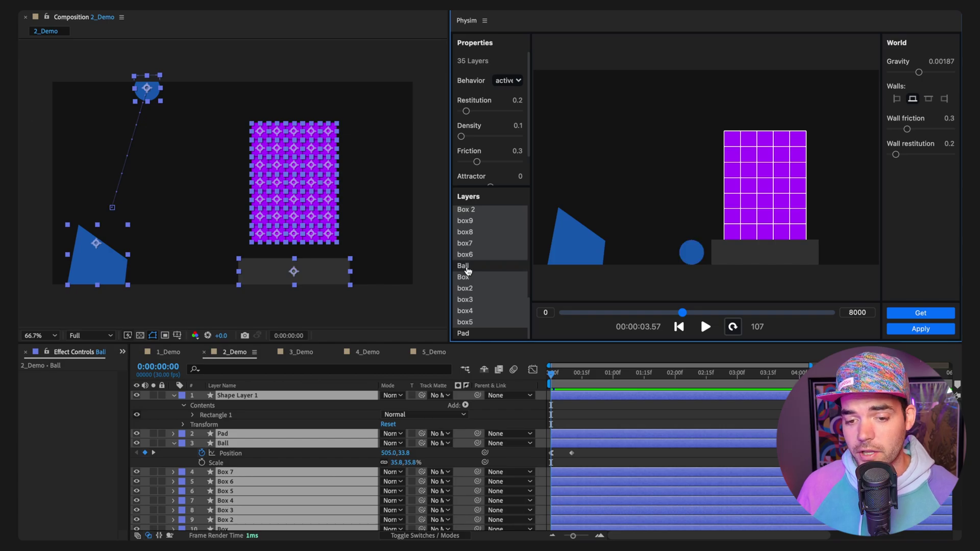
{"action": "scroll", "coordinate": [489, 290], "scroll_direction": "up", "scroll_amount": 3}
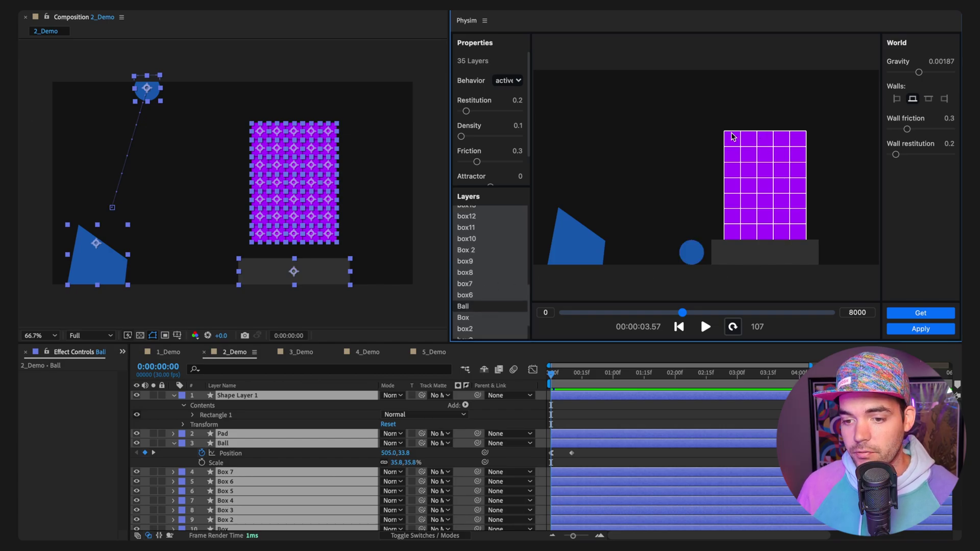
{"action": "left_click", "coordinate": [507, 81]}
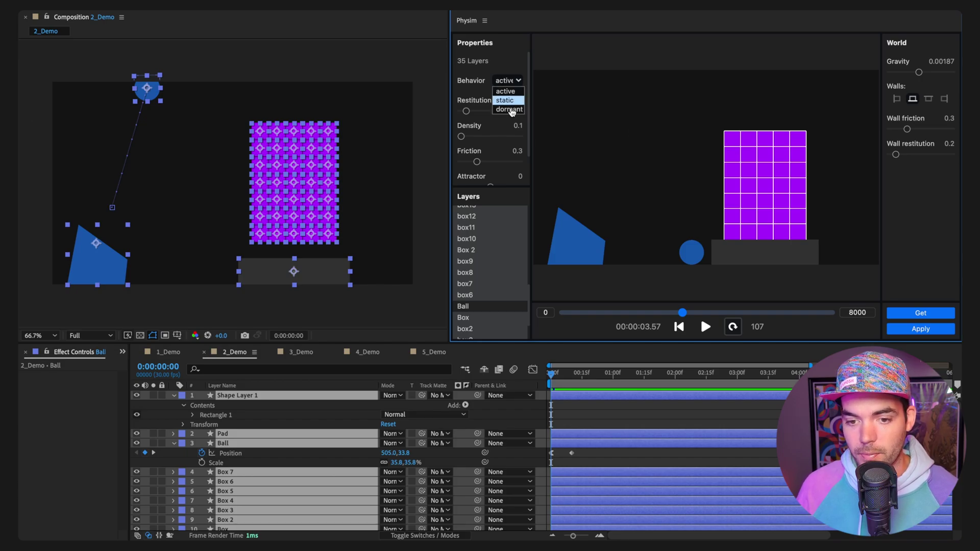
{"action": "left_click", "coordinate": [511, 109]}
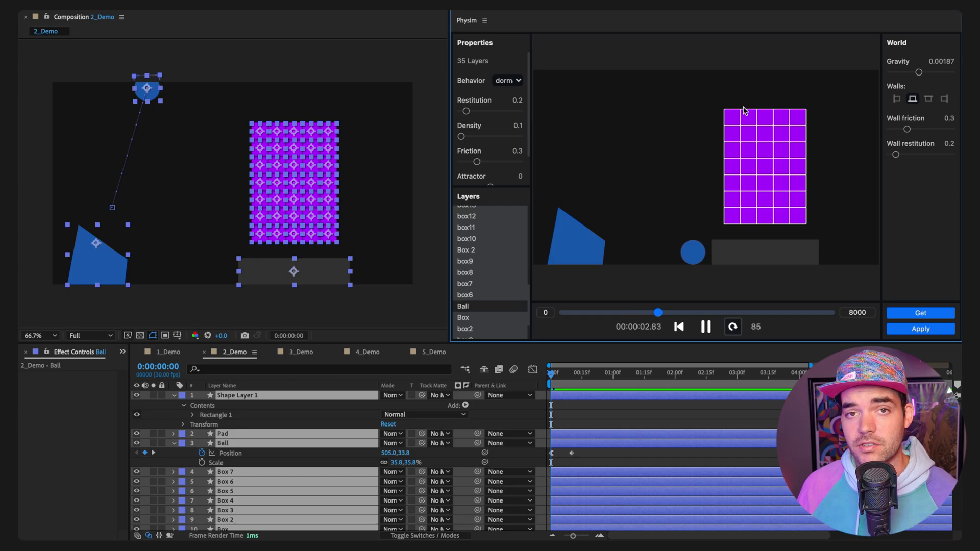
{"action": "left_click", "coordinate": [707, 328]}
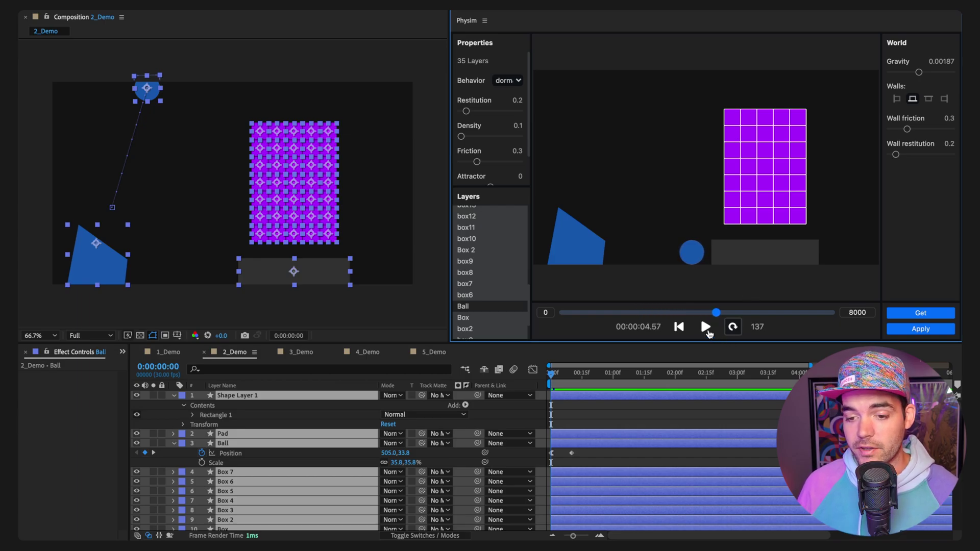
- Set the Ball's restitution to 0.77 and its density to 0.72 while replaying the simulation
{"action": "left_click", "coordinate": [687, 259]}
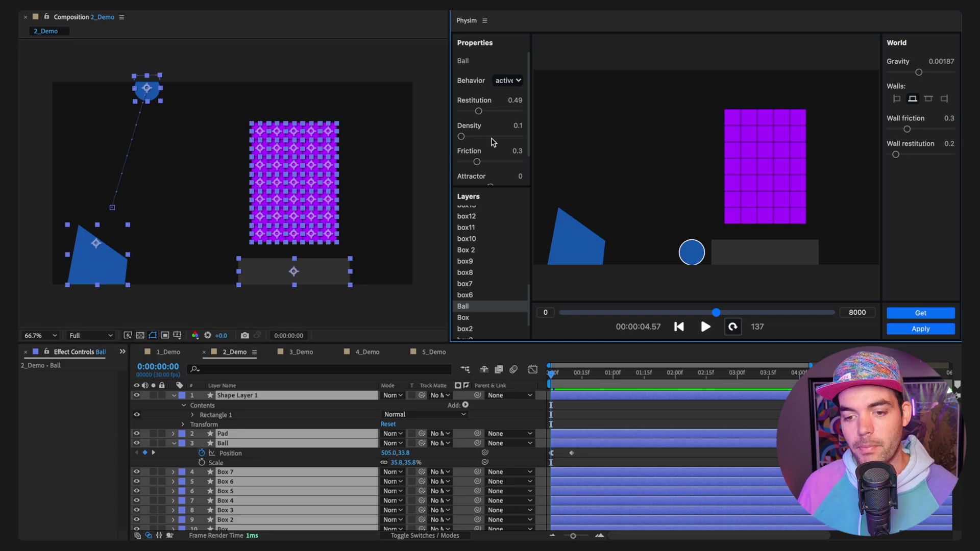
{"action": "key", "text": "space"}
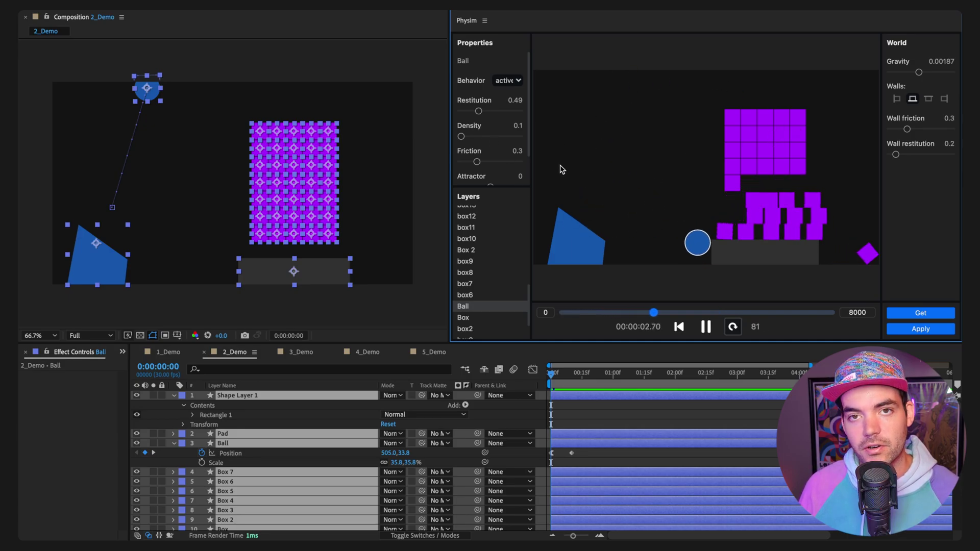
{"action": "left_click_drag", "start_coordinate": [479, 111], "coordinate": [492, 113]}
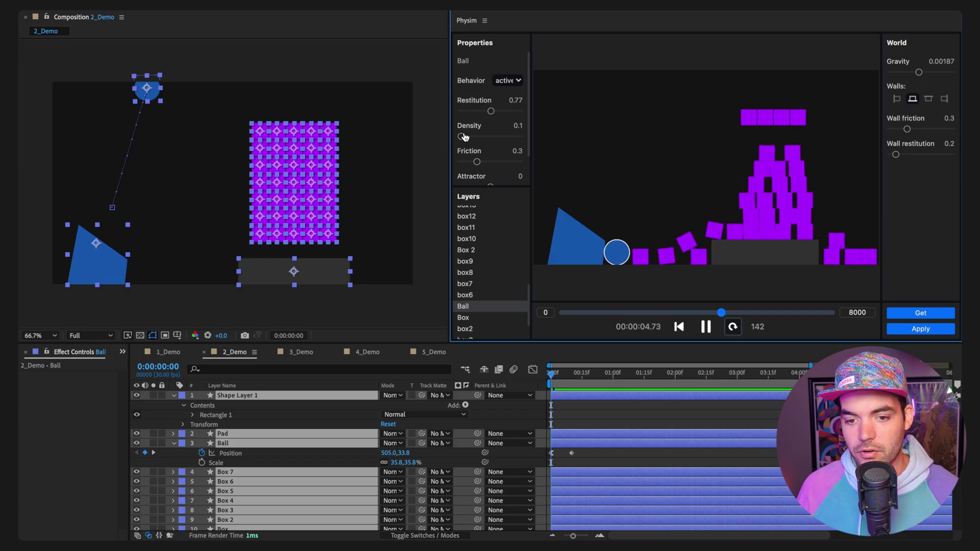
{"action": "left_click_drag", "start_coordinate": [464, 137], "coordinate": [484, 139]}
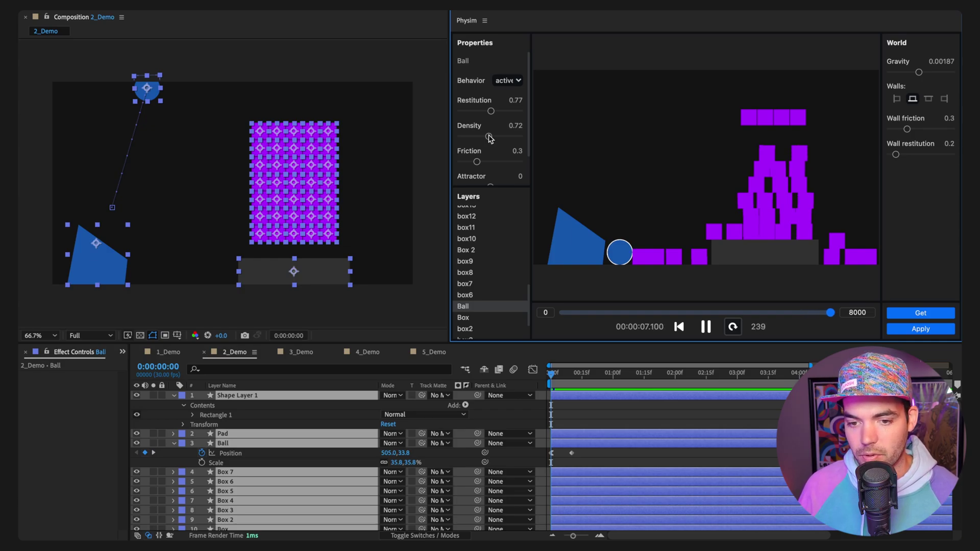
{"action": "left_click_drag", "start_coordinate": [489, 138], "coordinate": [493, 141]}
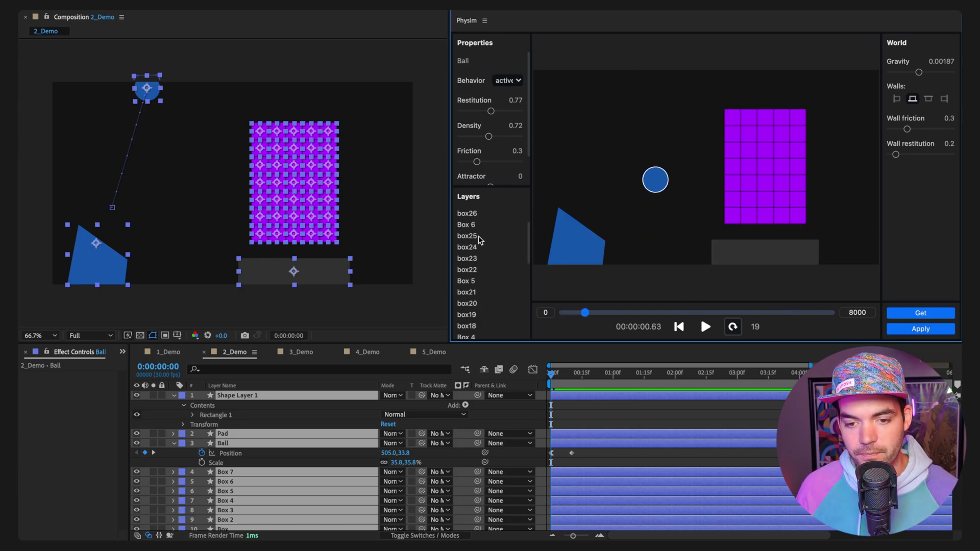
- Set the friction of all the box layers, excluding the Ball, to 0.57 and replay the simulation
{"action": "scroll", "coordinate": [479, 256], "scroll_direction": "up", "scroll_amount": 5}
{"action": "left_click", "coordinate": [466, 221]}
{"action": "scroll", "coordinate": [471, 281], "scroll_direction": "down", "scroll_amount": 5}
{"action": "left_click", "coordinate": [471, 327], "text": "shift"}
{"action": "left_click", "coordinate": [465, 266], "text": "ctrl"}
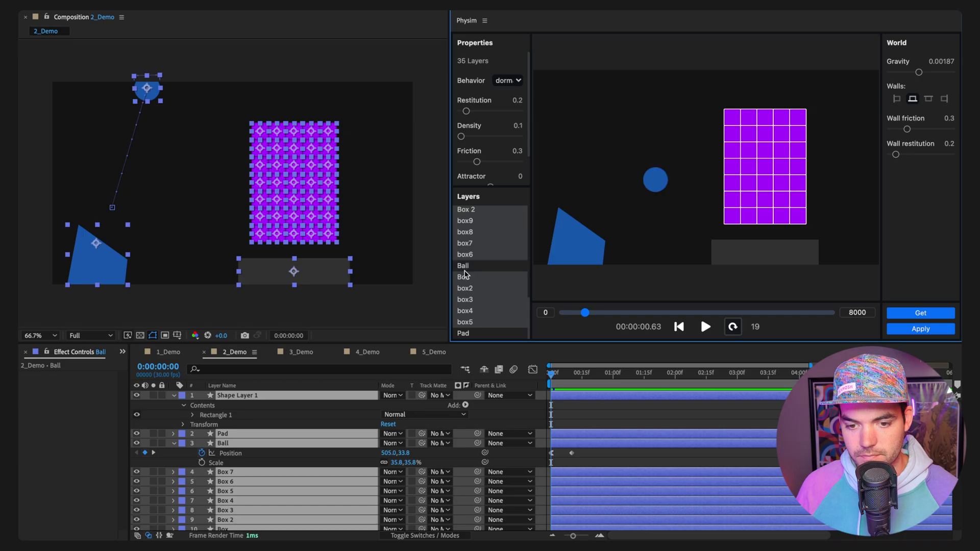
{"action": "left_click_drag", "start_coordinate": [478, 163], "coordinate": [496, 164]}
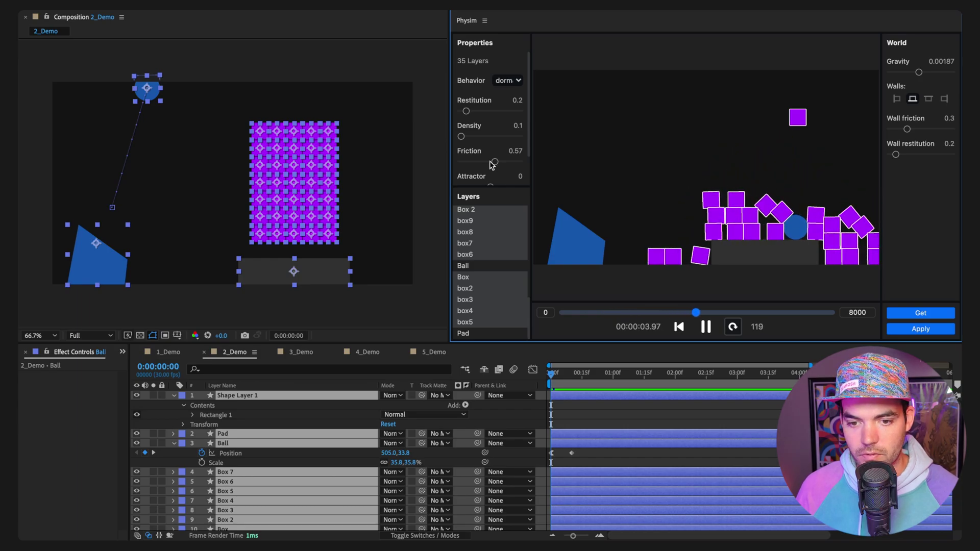
{"action": "left_click", "coordinate": [706, 327]}
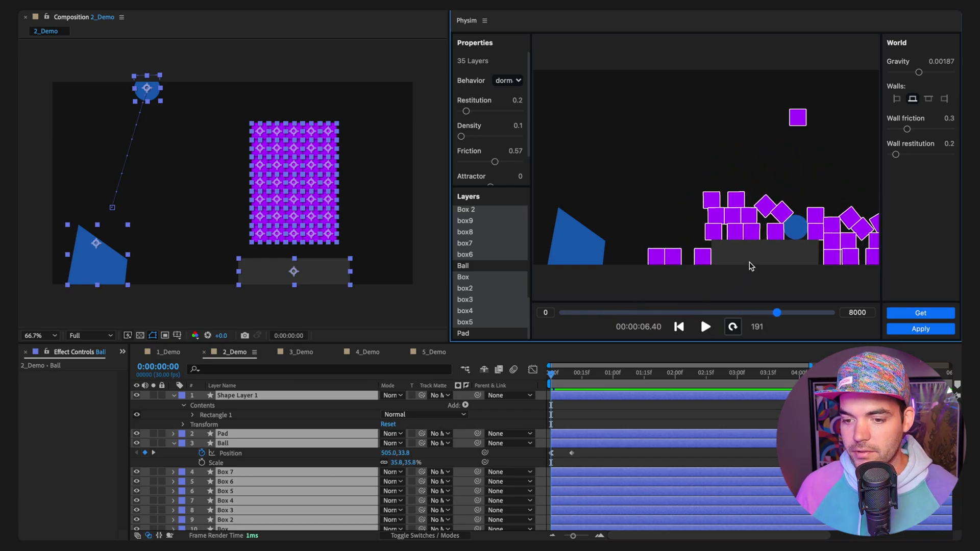
- Set the attractor of the grey platform to -2500 and then -4900, comparing the simulation at each value
{"action": "left_click", "coordinate": [751, 258]}
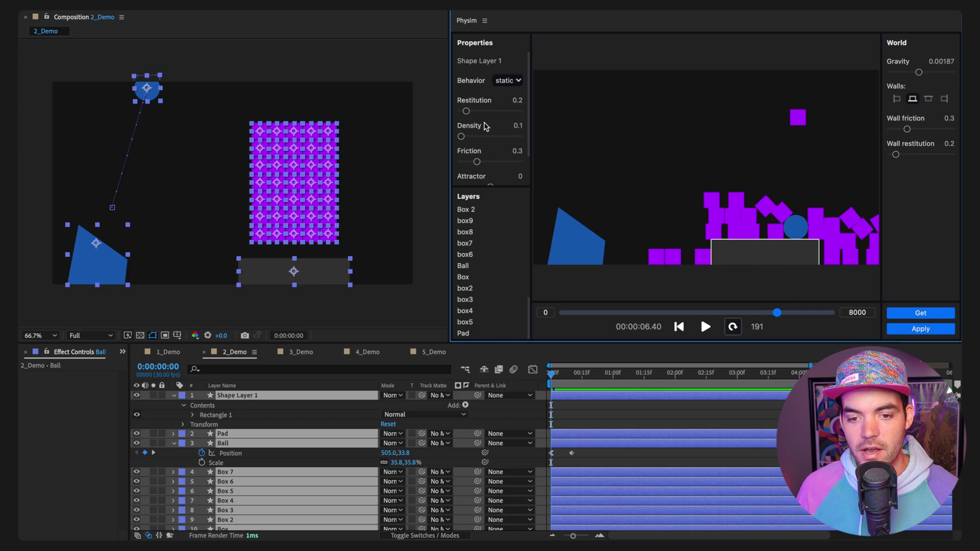
{"action": "scroll", "coordinate": [489, 128], "scroll_direction": "down", "scroll_amount": 3}
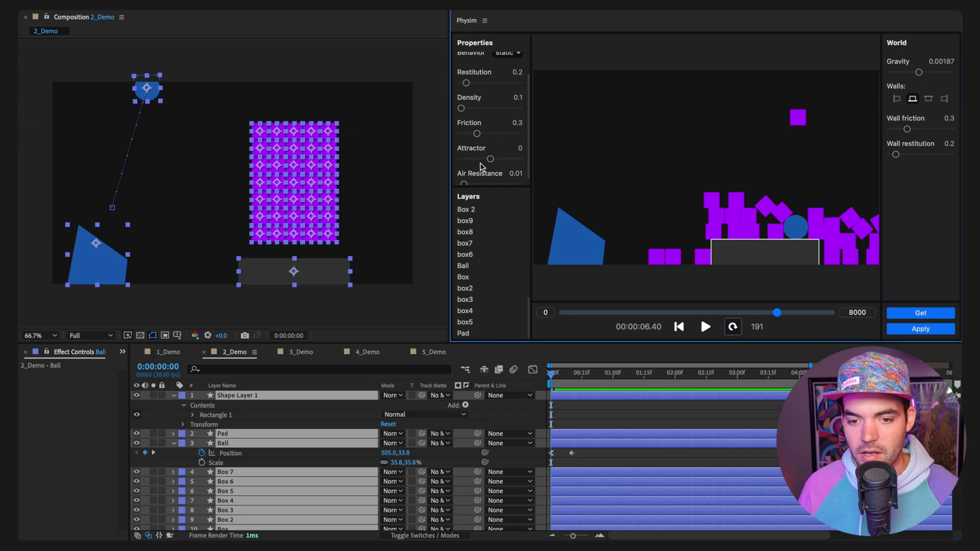
{"action": "left_click_drag", "start_coordinate": [489, 159], "coordinate": [483, 159]}
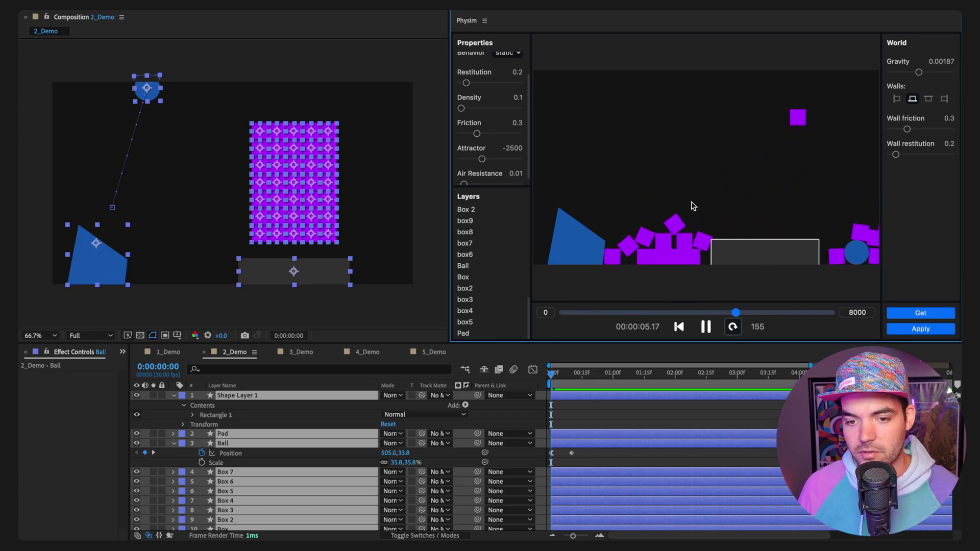
{"action": "left_click_drag", "start_coordinate": [482, 159], "coordinate": [477, 163]}
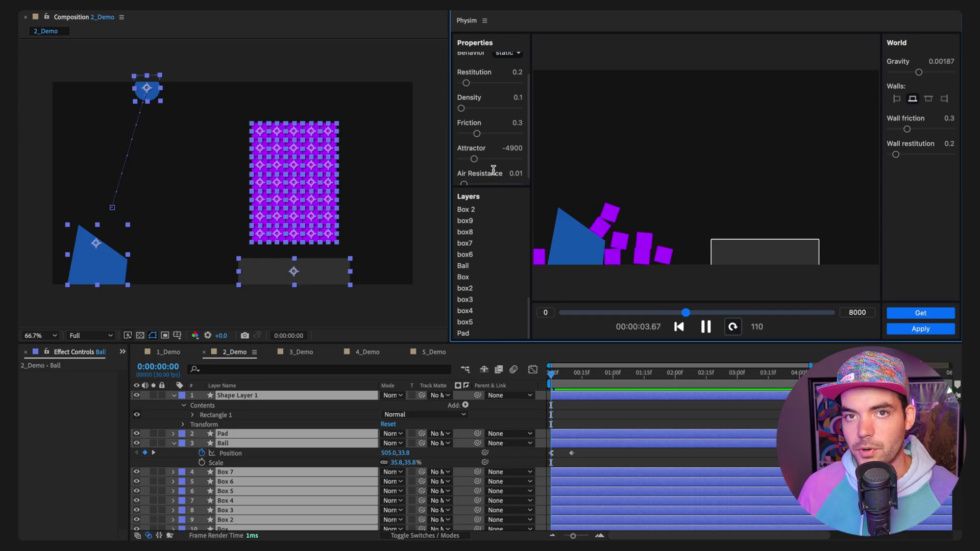
{"action": "left_click", "coordinate": [912, 183]}
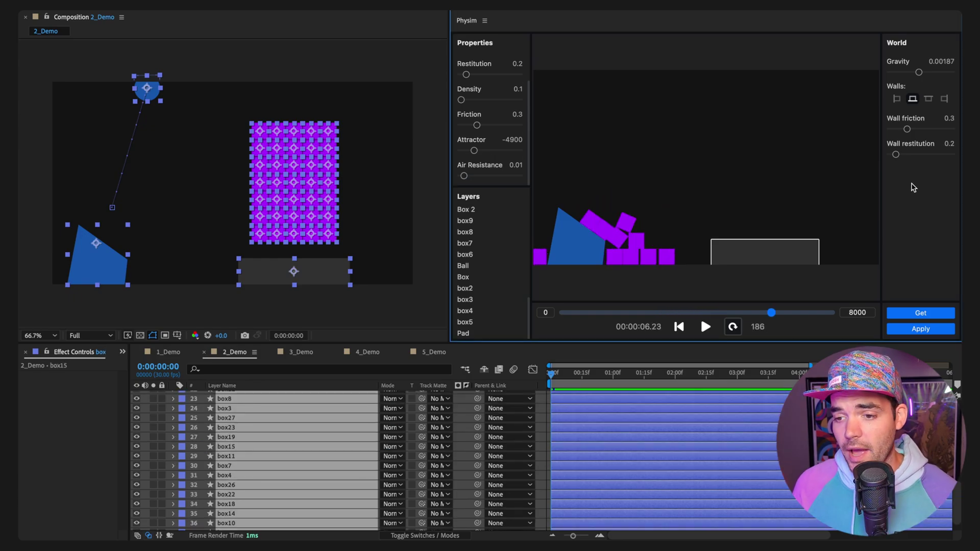
- Enable the left and right walls for the simulation and apply the result to the 2_Demo composition's layers
{"action": "left_click", "coordinate": [899, 102]}
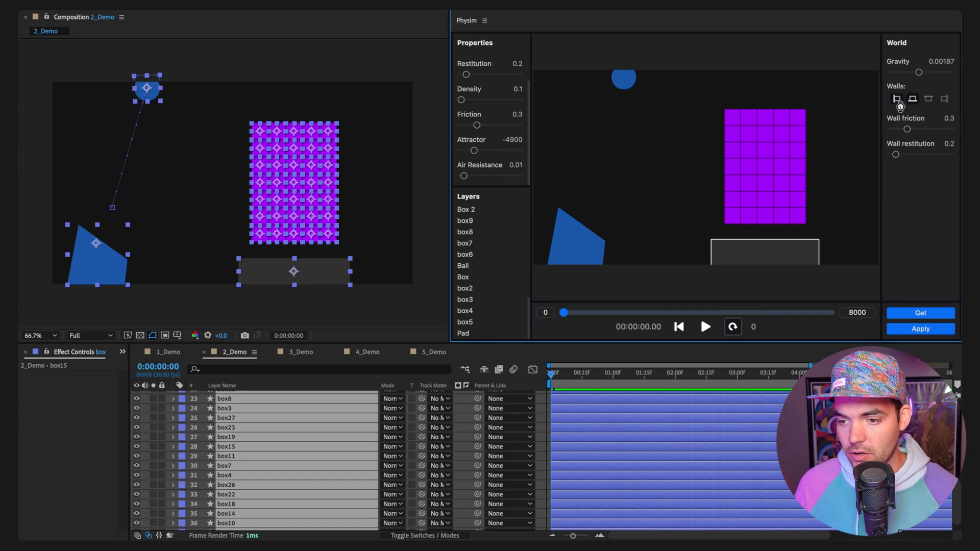
{"action": "left_click", "coordinate": [944, 99]}
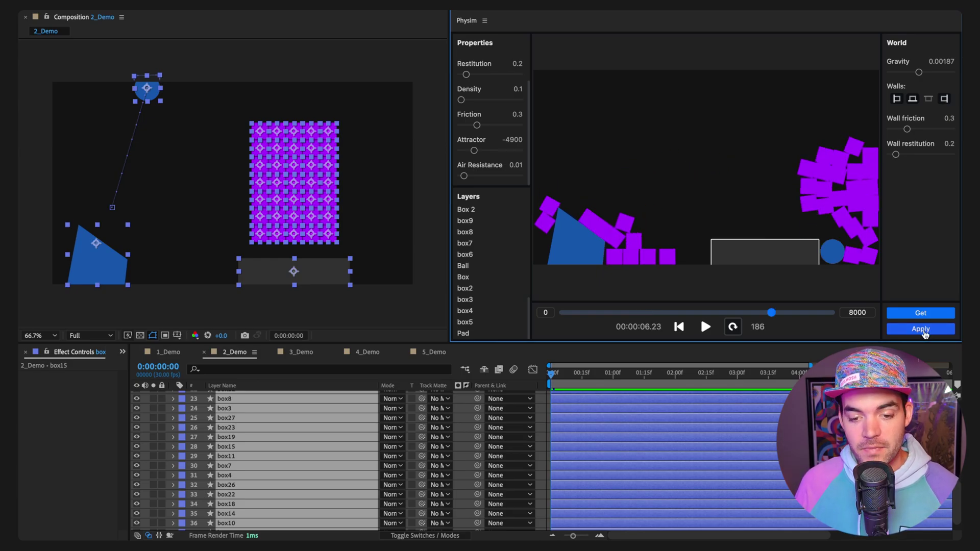
{"action": "left_click", "coordinate": [921, 330]}
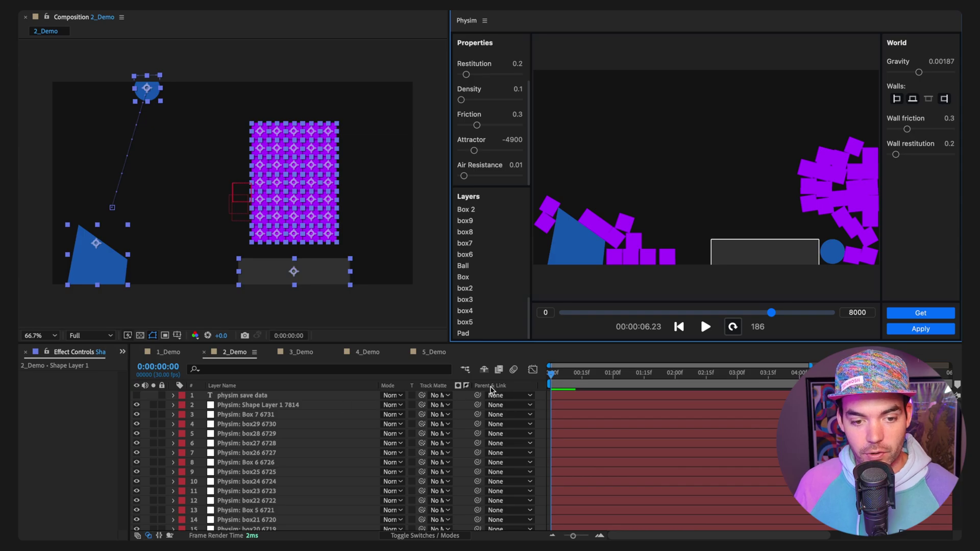
{"action": "key", "text": "space"}
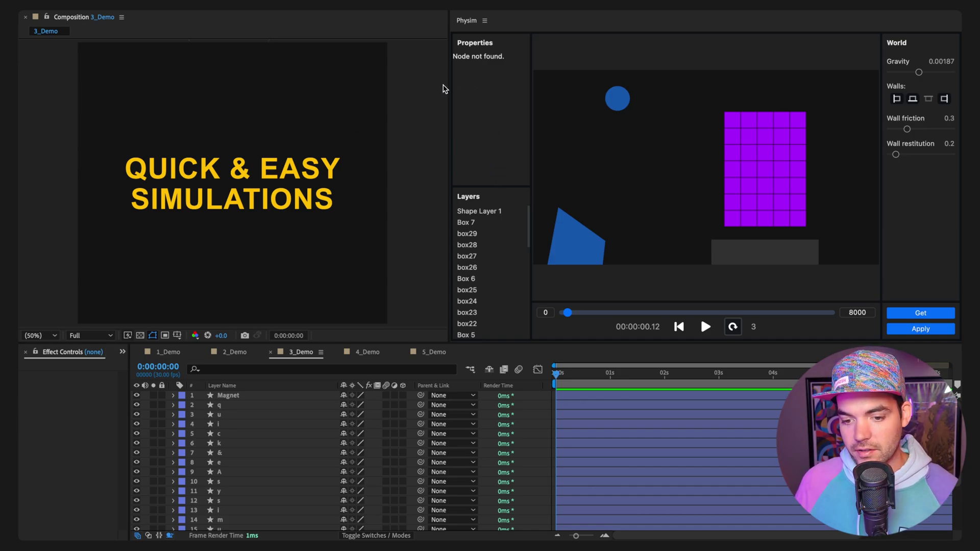
- Reveal the keyframes of all layers in the 3_Demo composition and examine their position timing
{"action": "left_click", "coordinate": [566, 372]}
{"action": "key", "text": "ctrl+a"}
{"action": "key", "text": "u"}
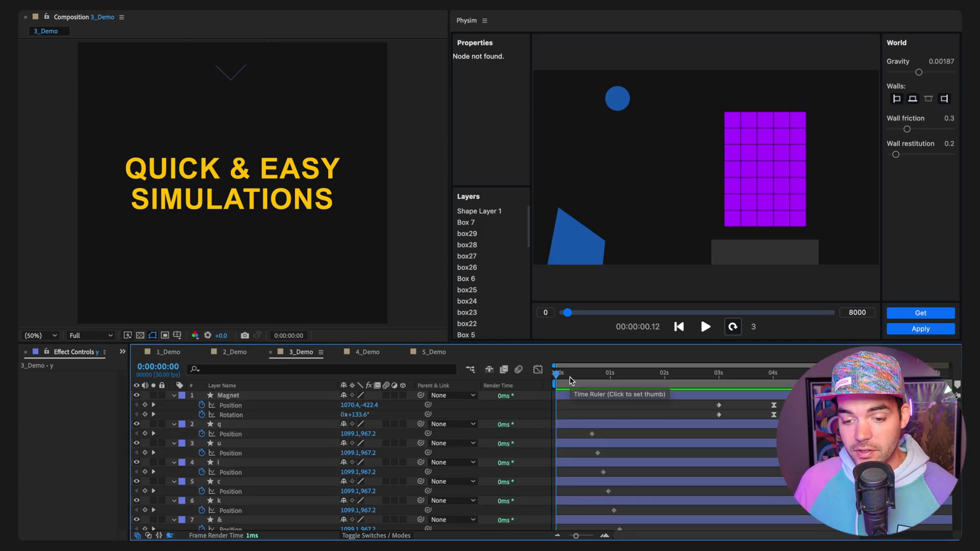
{"action": "scroll", "coordinate": [587, 412], "scroll_direction": "down", "scroll_amount": 3}
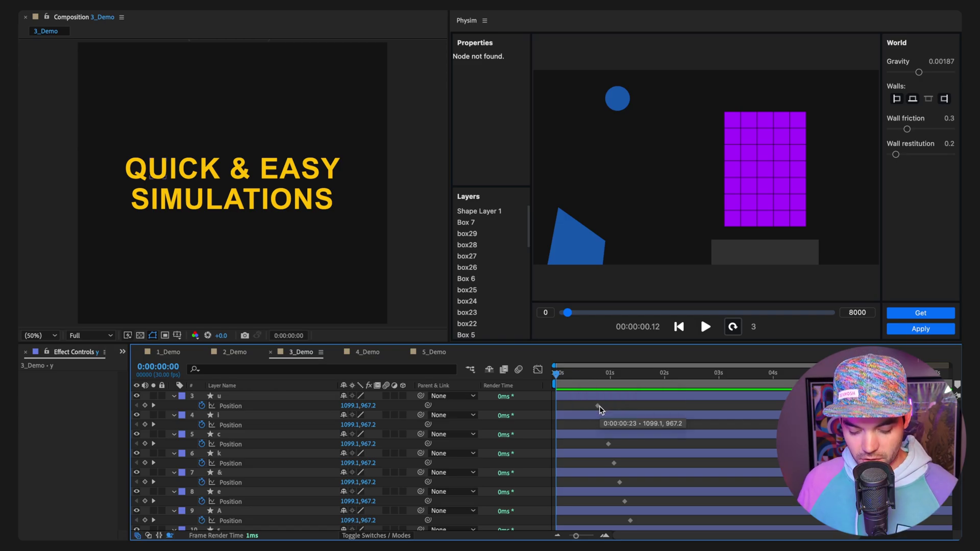
- Load all layers of the 3_Demo composition into Physim and run the simulation
{"action": "left_click", "coordinate": [576, 415]}
{"action": "key", "text": "ctrl+a"}
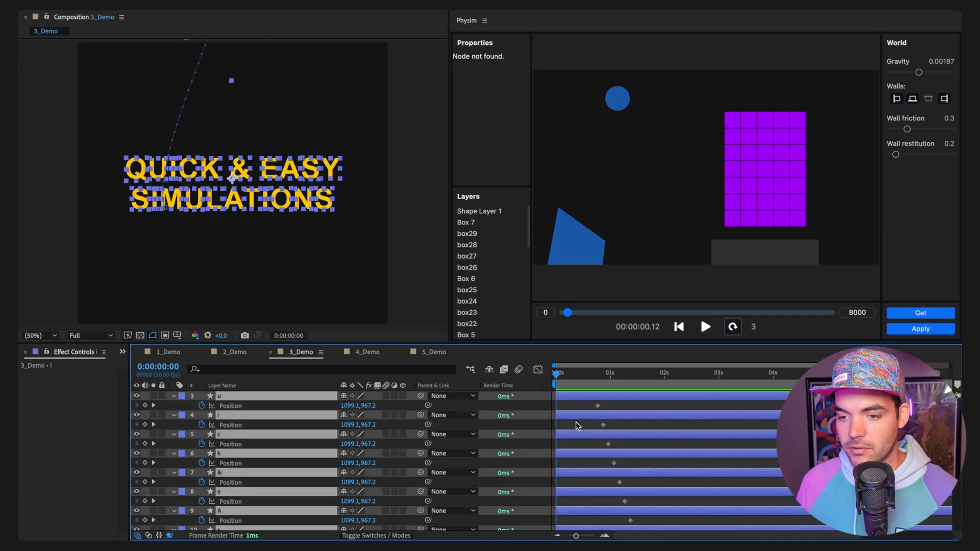
{"action": "left_click", "coordinate": [919, 315]}
{"action": "left_click", "coordinate": [706, 327]}
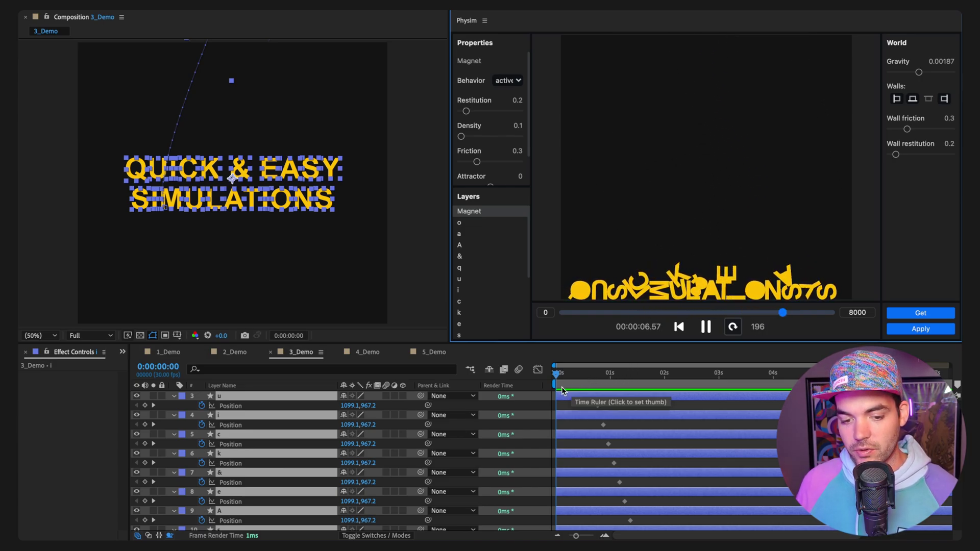
{"action": "scroll", "coordinate": [599, 412], "scroll_direction": "up", "scroll_amount": 1}
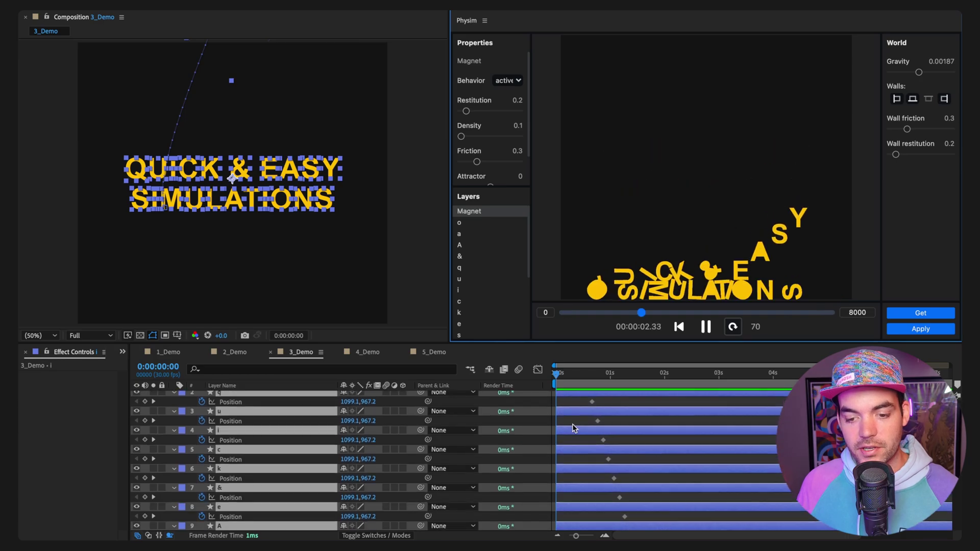
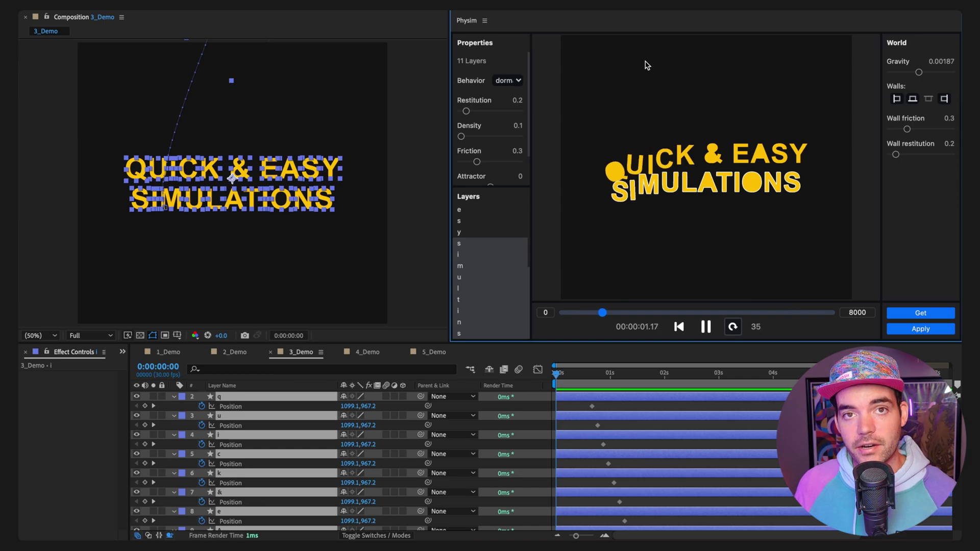
- Set the Magnet layer's attractor to 2900 and then 3300, comparing the simulation at each value
{"action": "left_click", "coordinate": [706, 327]}
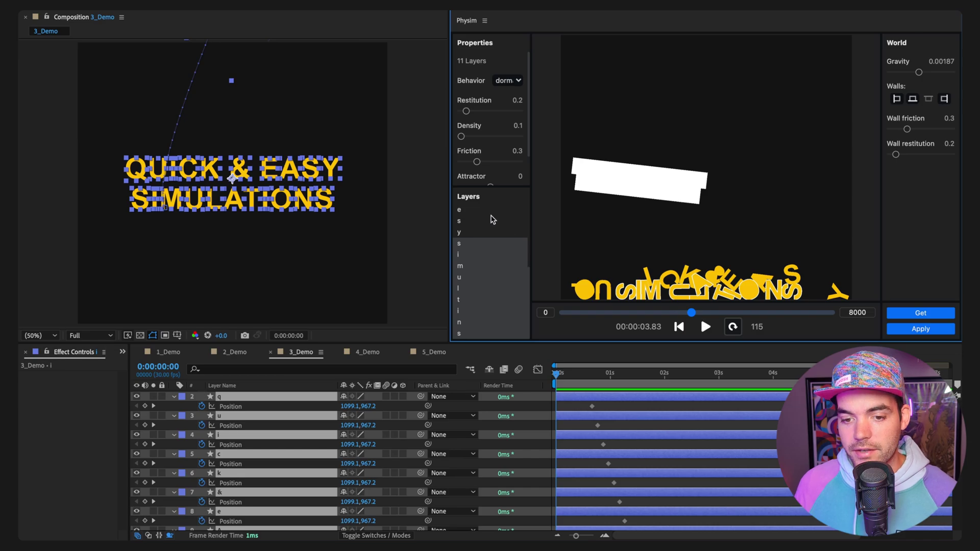
{"action": "scroll", "coordinate": [489, 233], "scroll_direction": "up", "scroll_amount": 3}
{"action": "left_click", "coordinate": [474, 211]}
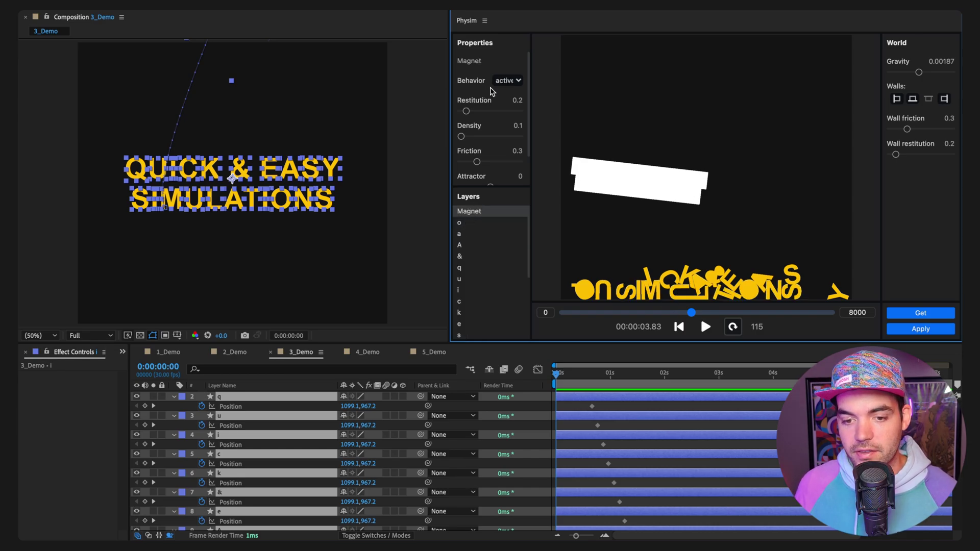
{"action": "scroll", "coordinate": [489, 121], "scroll_direction": "down", "scroll_amount": 3}
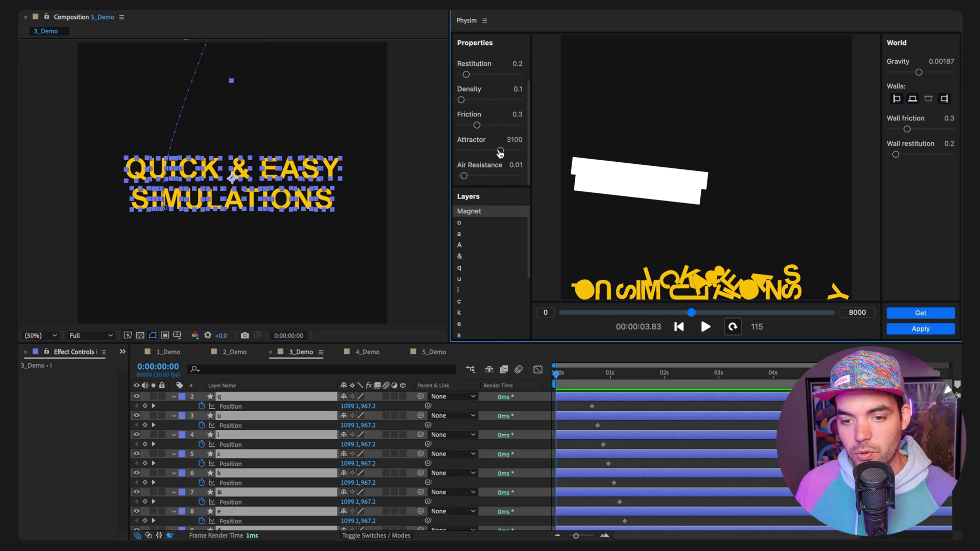
{"action": "left_click", "coordinate": [499, 152]}
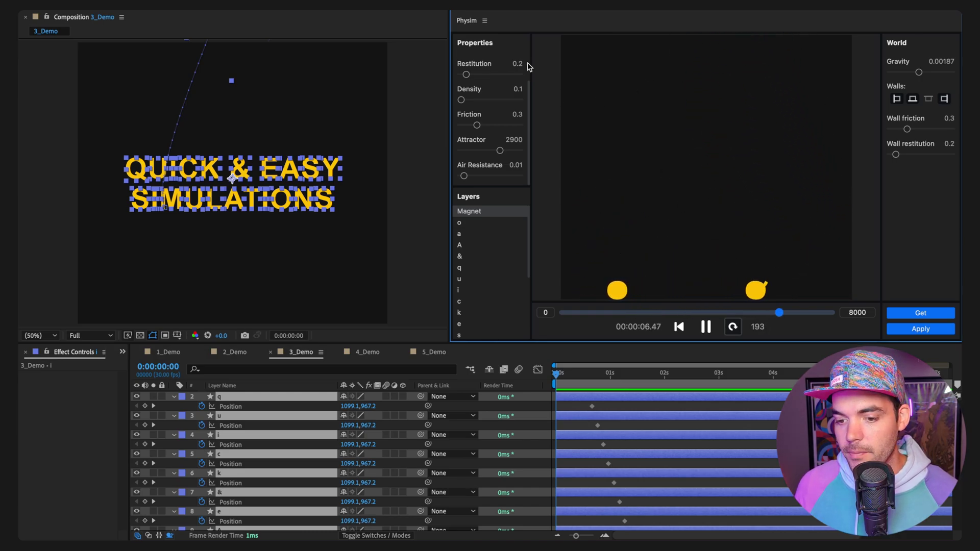
{"action": "left_click", "coordinate": [705, 327]}
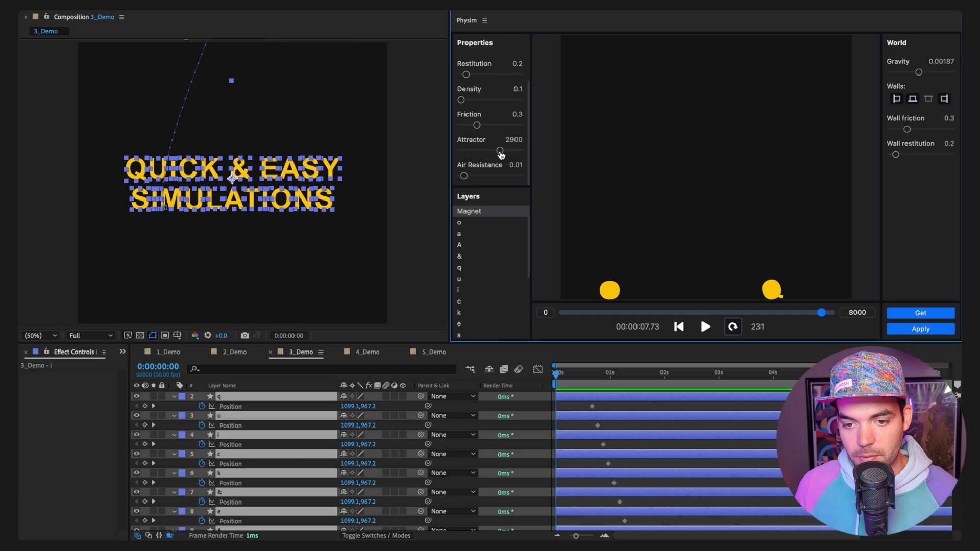
{"action": "left_click_drag", "start_coordinate": [503, 155], "coordinate": [493, 154]}
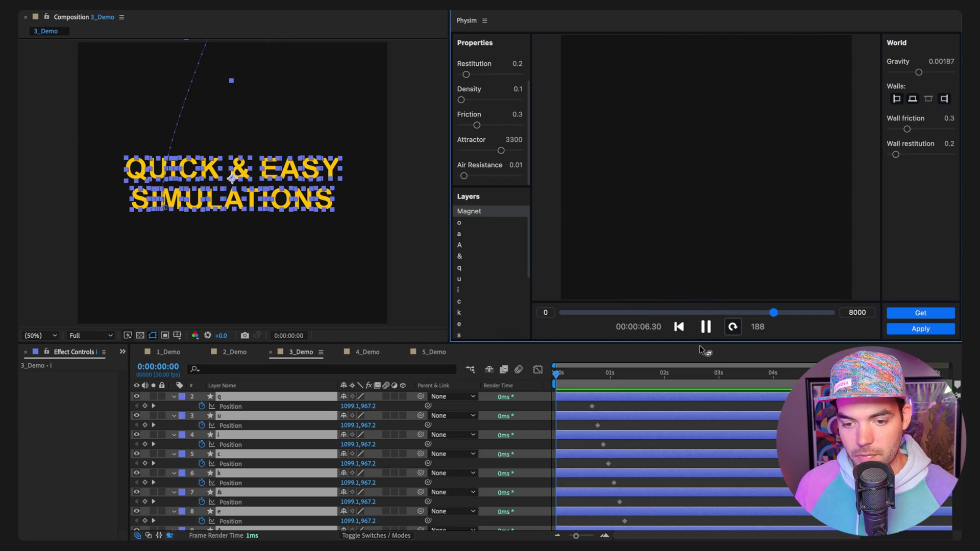
{"action": "left_click", "coordinate": [704, 327]}
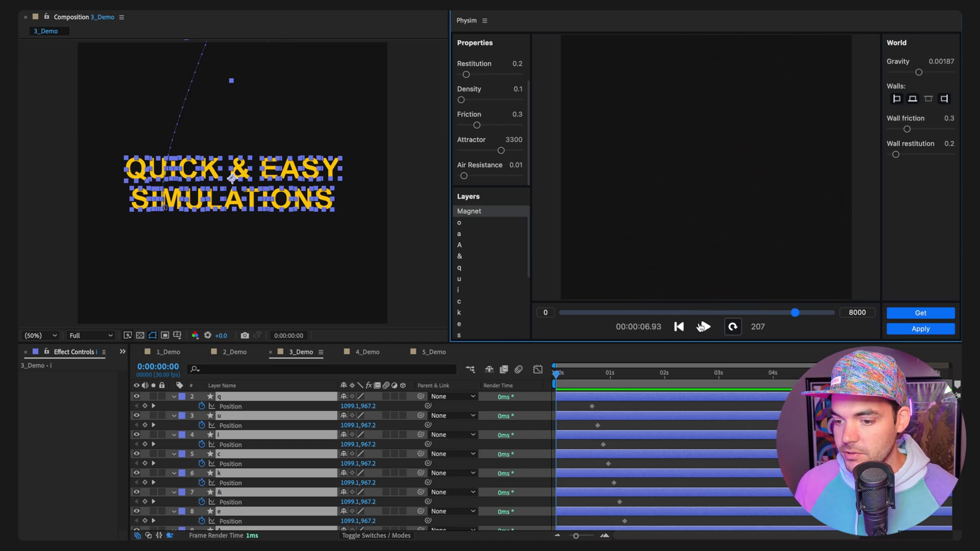
- Apply the simulation to the 3_Demo composition's layers and preview the result from the start of the timeline
{"action": "left_click", "coordinate": [926, 329]}
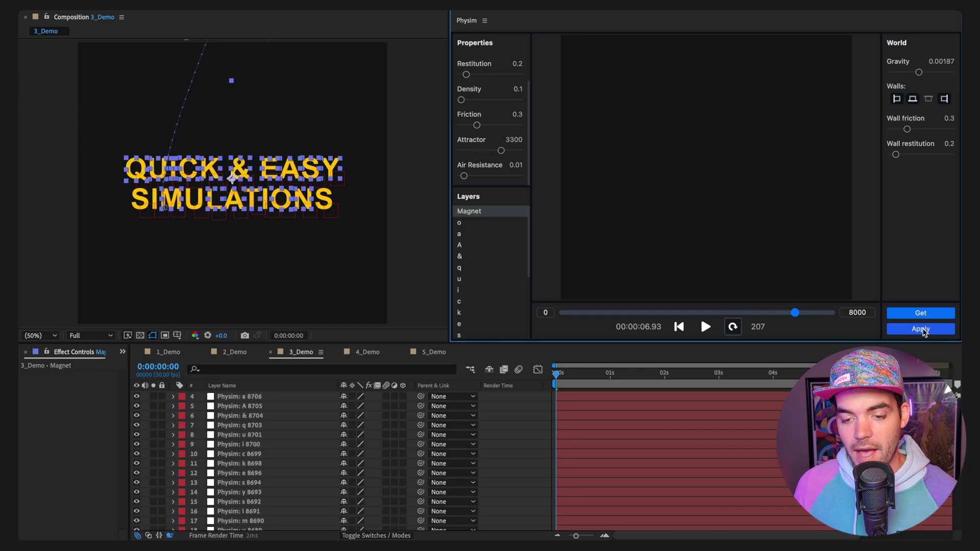
{"action": "left_click", "coordinate": [553, 380]}
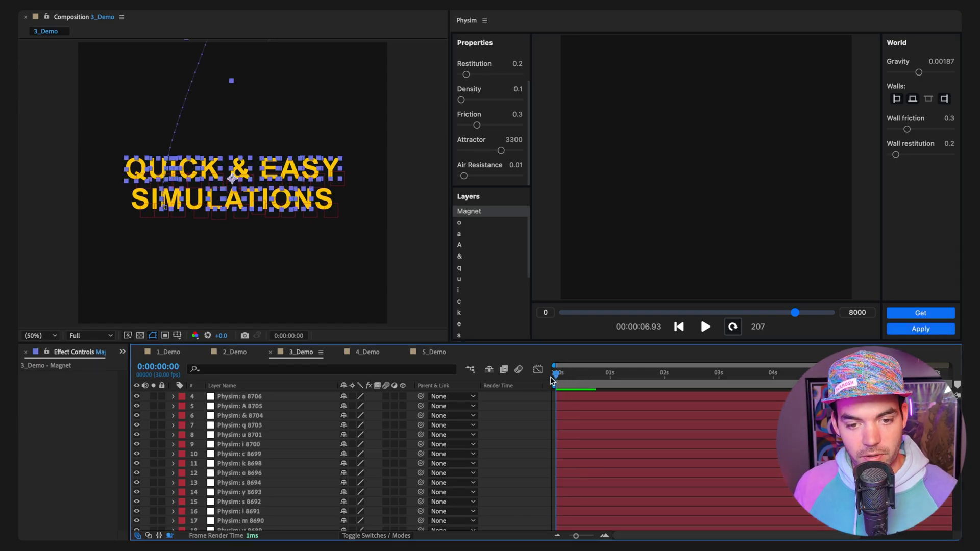
{"action": "key", "text": "space"}
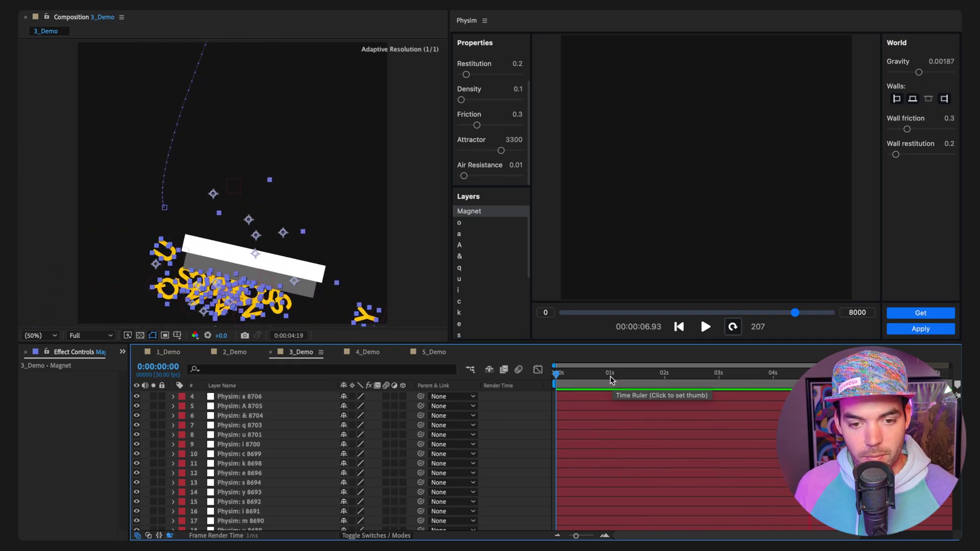
{"action": "key", "text": "space"}
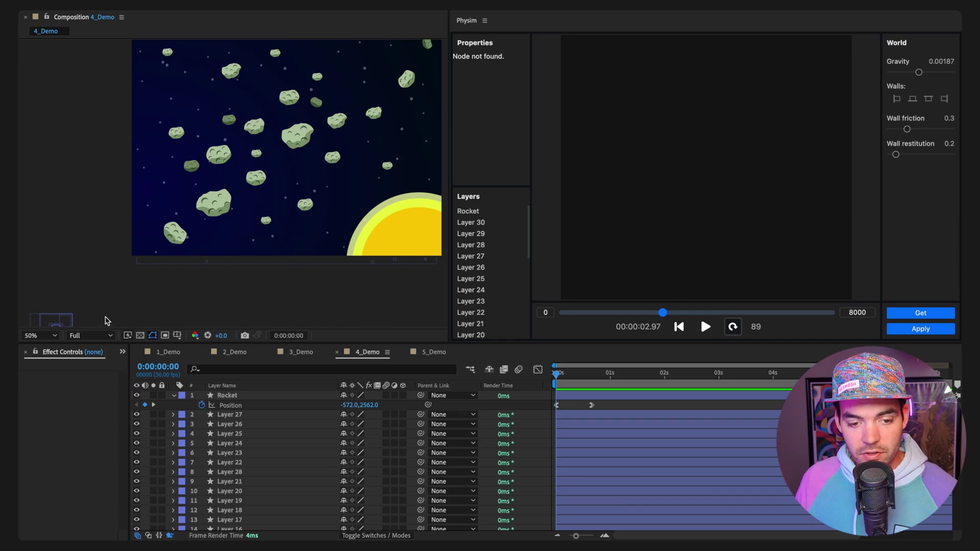
- Review the rocket's position animation in 4_Demo, then load all its layers into Physim with the simulation end at 4000
{"action": "left_click_drag", "start_coordinate": [569, 378], "coordinate": [582, 381]}
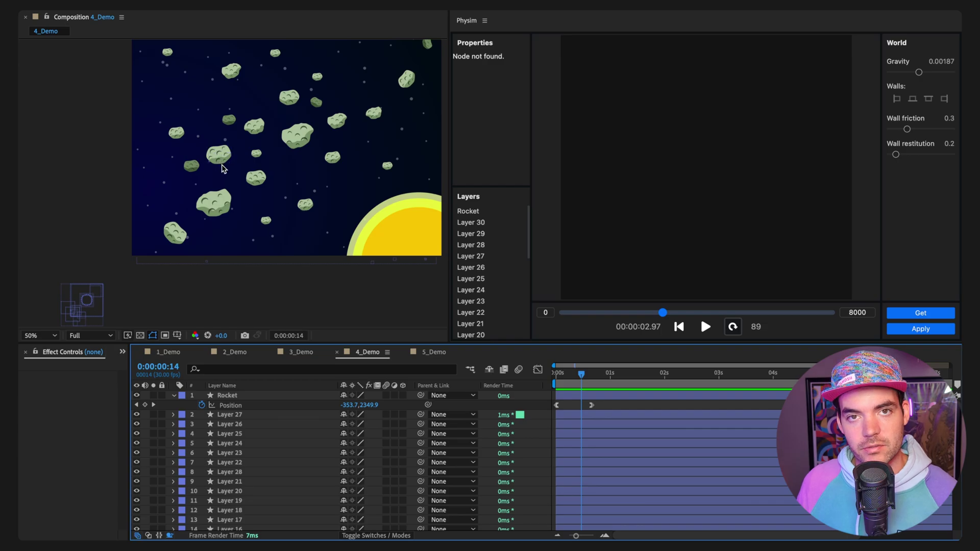
{"action": "left_click_drag", "start_coordinate": [573, 390], "coordinate": [597, 386]}
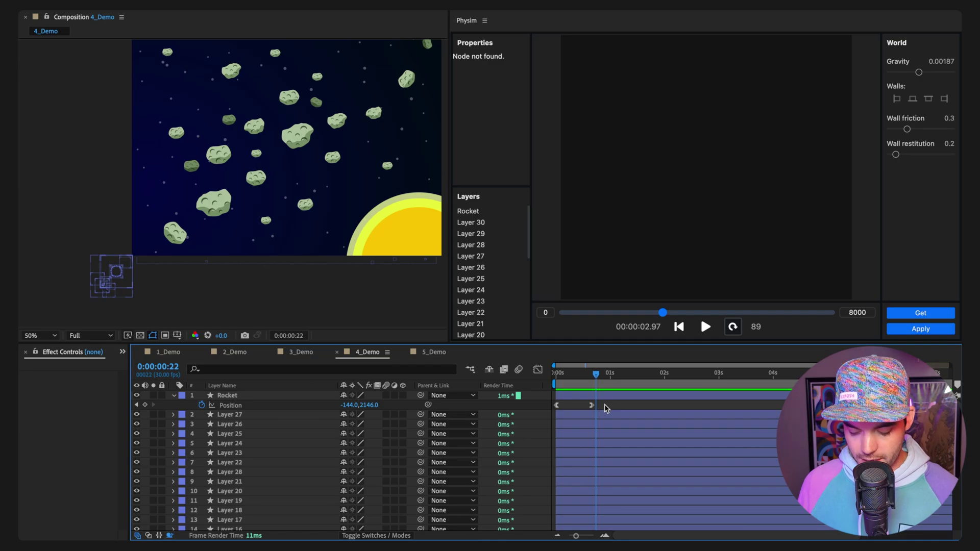
{"action": "key", "text": "ctrl+a"}
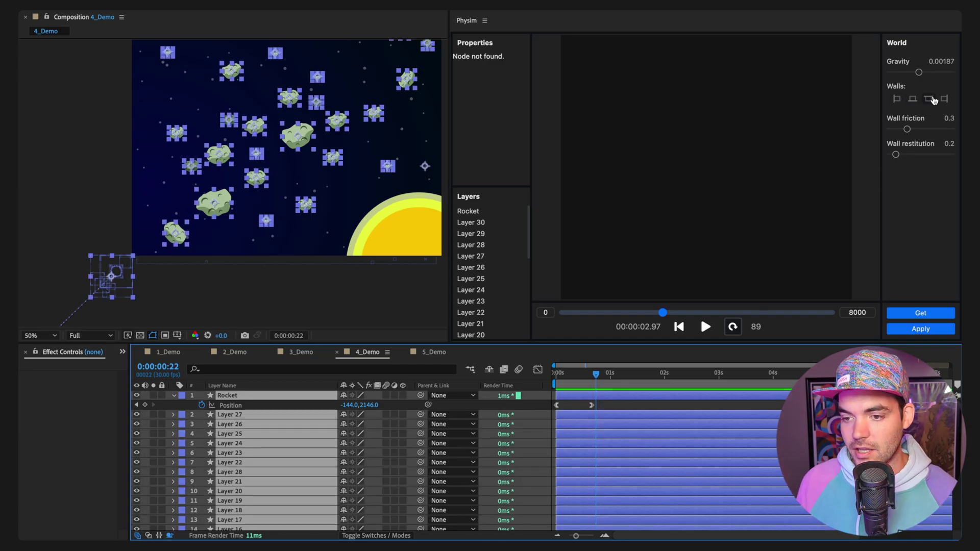
{"action": "left_click", "coordinate": [924, 313]}
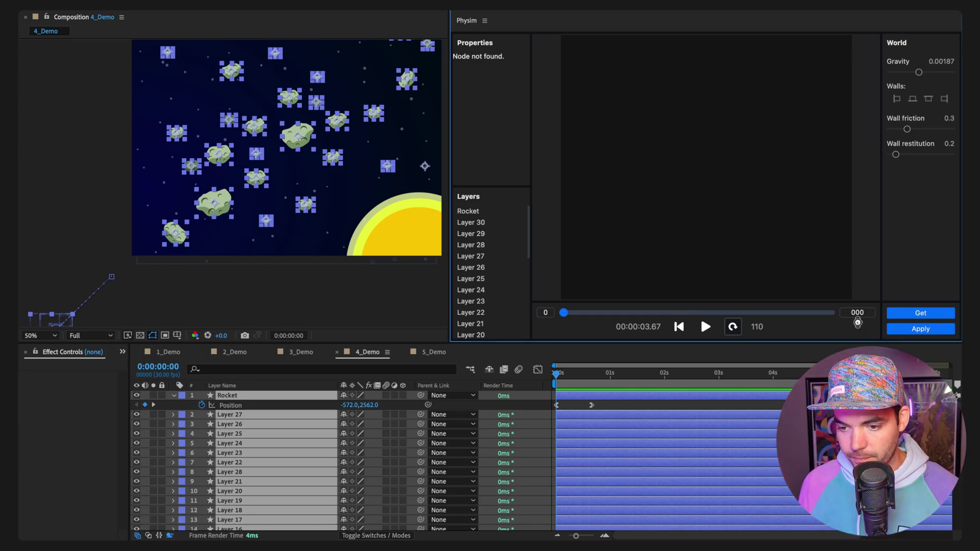
{"action": "key", "text": "Return"}
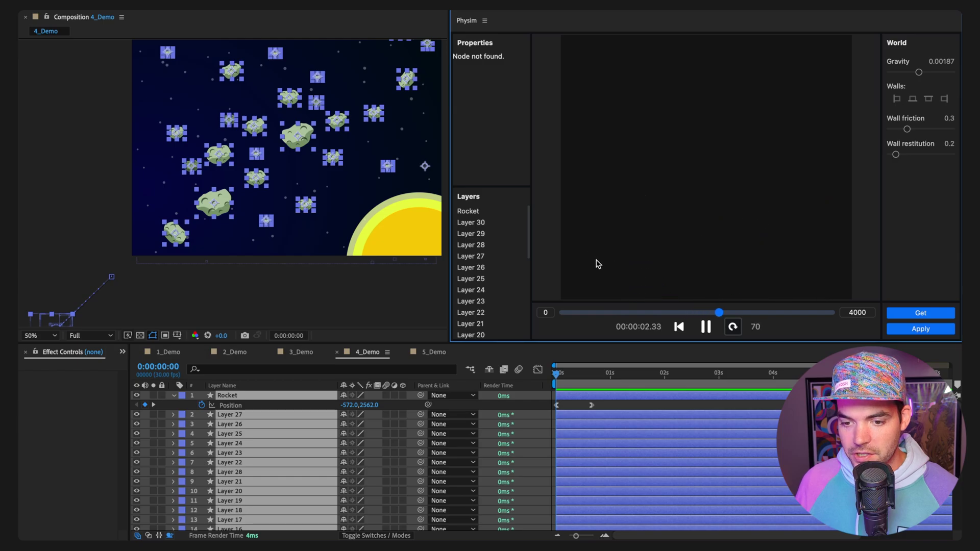
- Set the world gravity to 0 and replay the rocket and asteroid simulation
{"action": "left_click", "coordinate": [707, 327]}
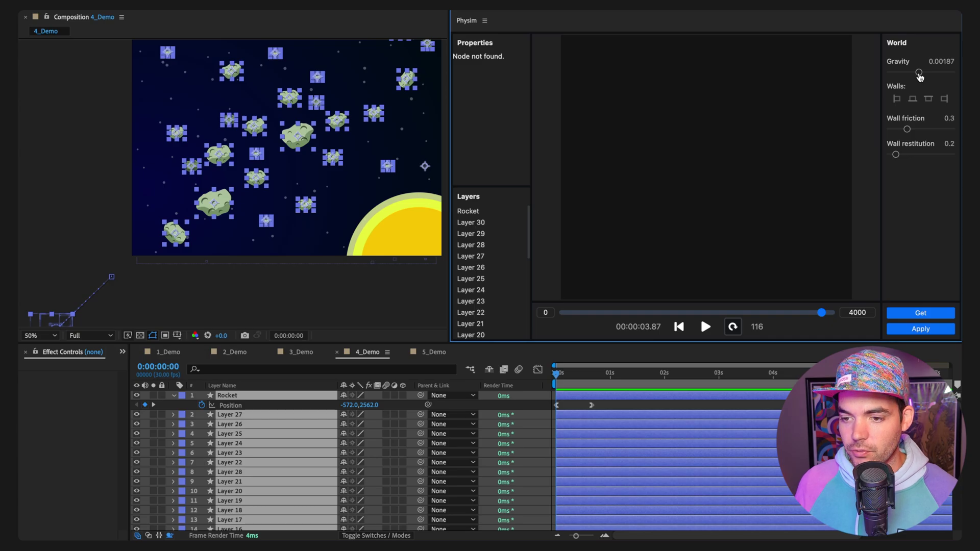
{"action": "left_click_drag", "start_coordinate": [918, 74], "coordinate": [887, 72]}
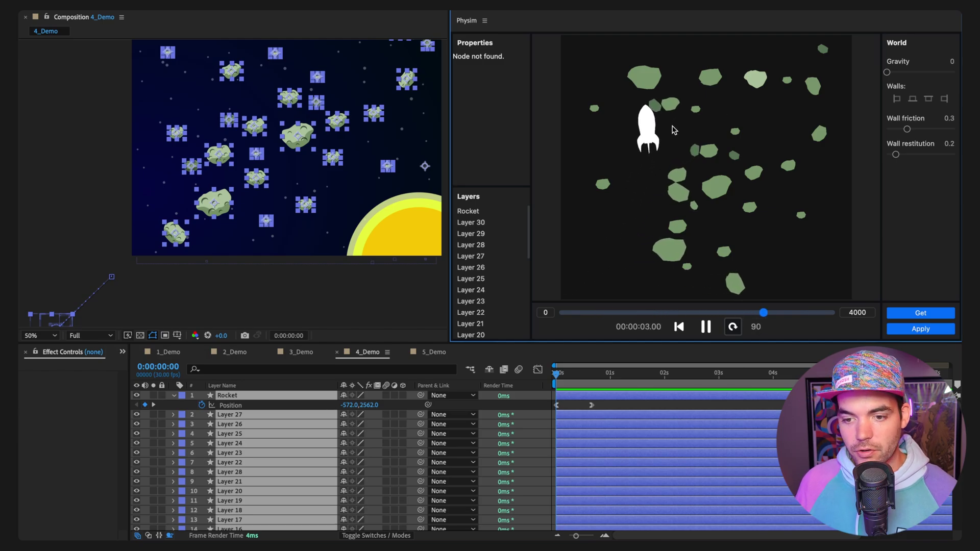
{"action": "key", "text": "space"}
- Set the Rocket layer's density to 0.54 and then 0.78, comparing how it hits the asteroids
{"action": "left_click", "coordinate": [468, 212]}
{"action": "scroll", "coordinate": [465, 149], "scroll_direction": "down", "scroll_amount": 2}
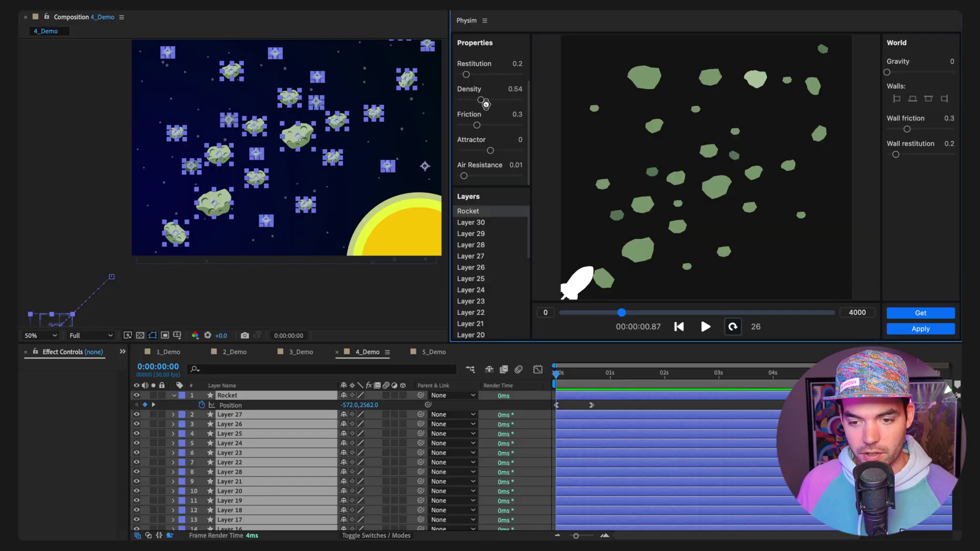
{"action": "key", "text": "space"}
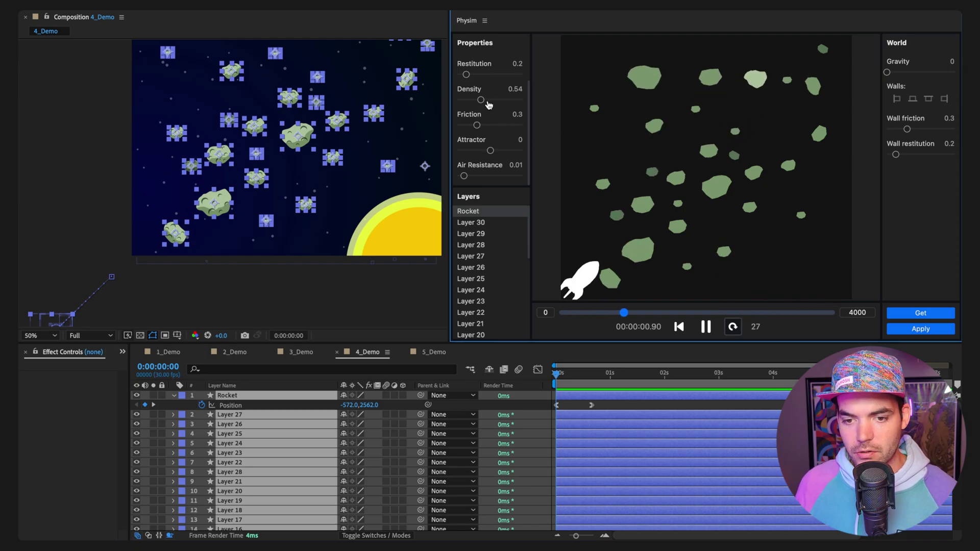
{"action": "left_click_drag", "start_coordinate": [485, 100], "coordinate": [492, 101]}
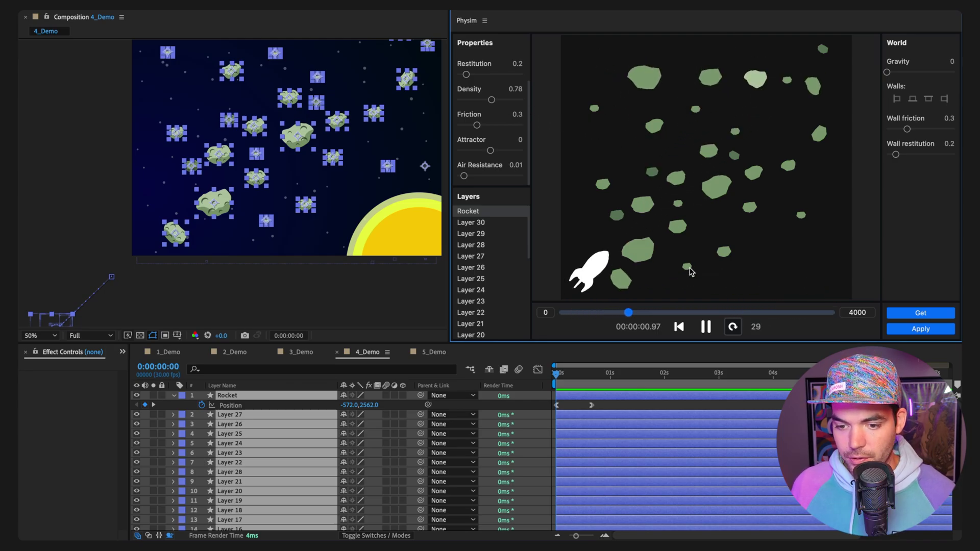
{"action": "key", "text": "space"}
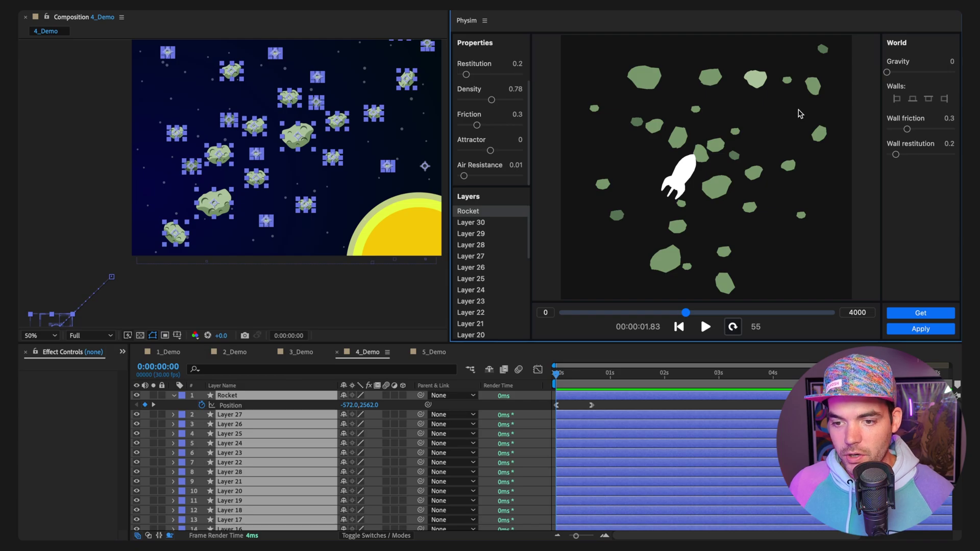
- Try an air resistance of 0.05 on Layer 30 through Layer 1, then restore it to 0.01
{"action": "left_click", "coordinate": [473, 236]}
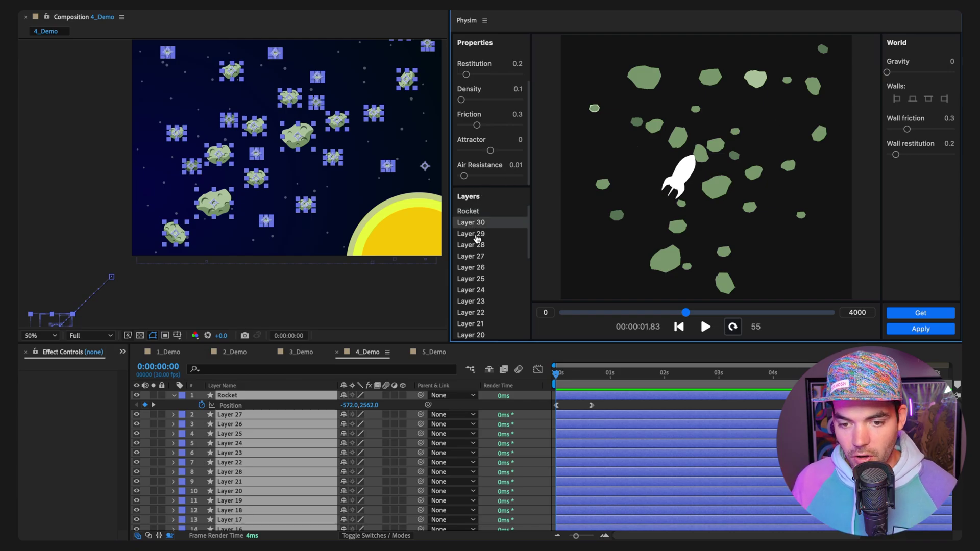
{"action": "scroll", "coordinate": [474, 235], "scroll_direction": "down", "scroll_amount": 5}
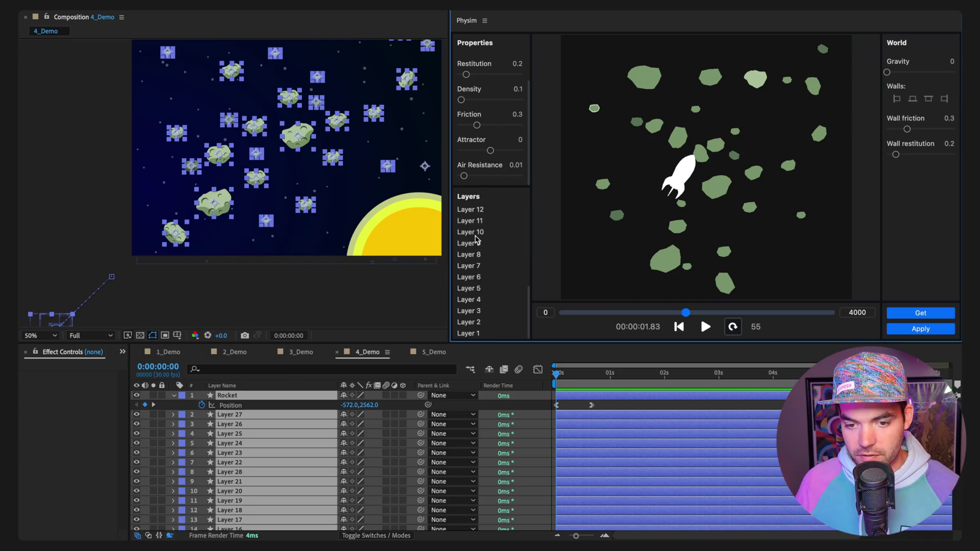
{"action": "left_click", "coordinate": [472, 335], "text": "shift"}
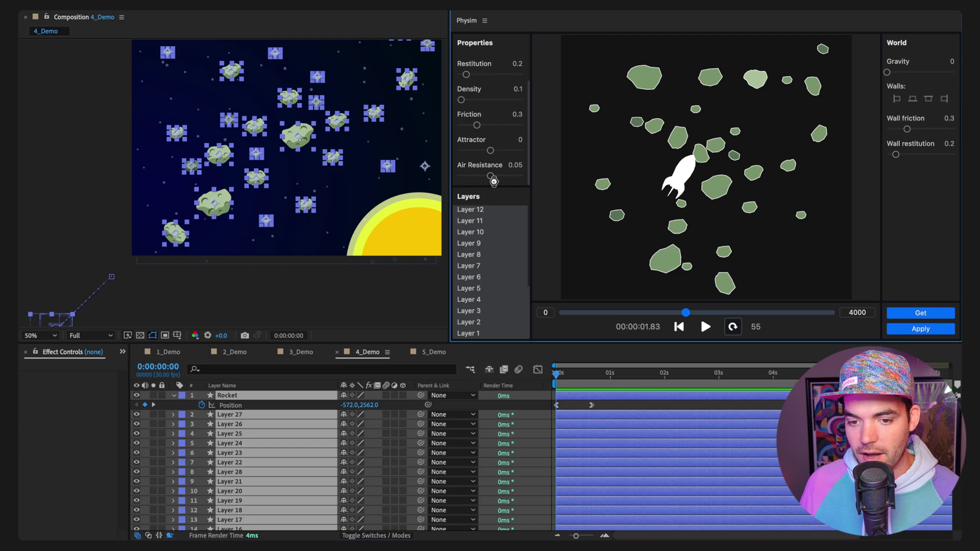
{"action": "left_click", "coordinate": [492, 177]}
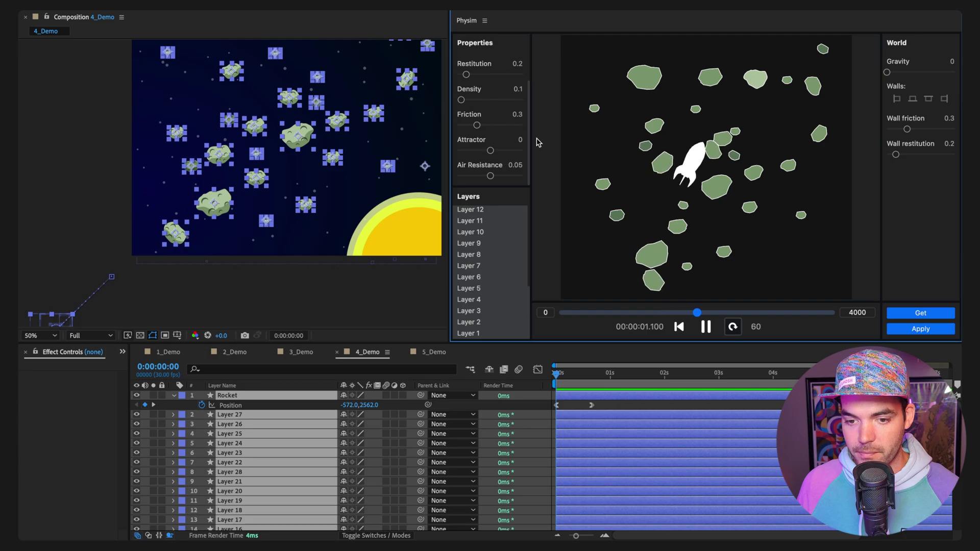
{"action": "left_click_drag", "start_coordinate": [491, 176], "coordinate": [465, 177]}
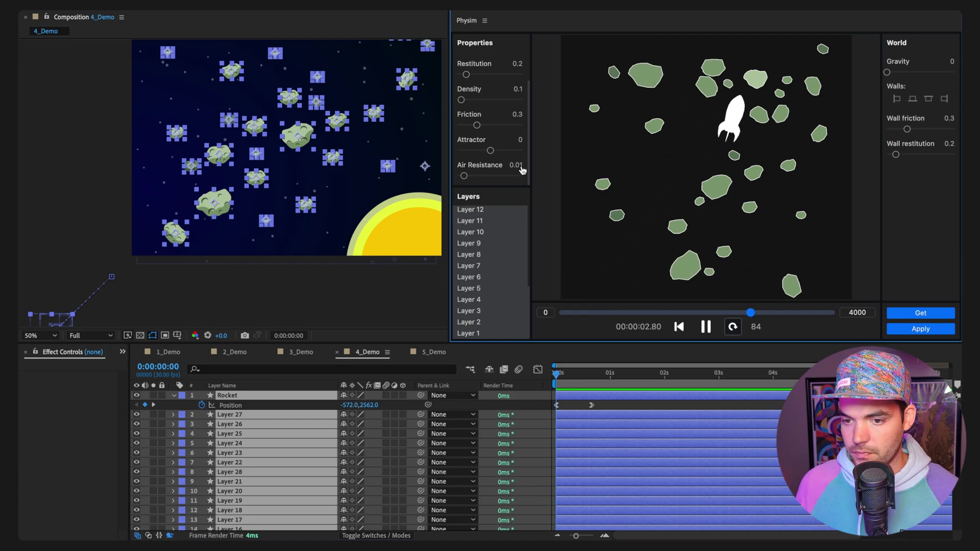
- Stop the playback and apply the simulation to the 4_Demo composition's layers
{"action": "left_click", "coordinate": [706, 327]}
{"action": "left_click", "coordinate": [917, 330]}
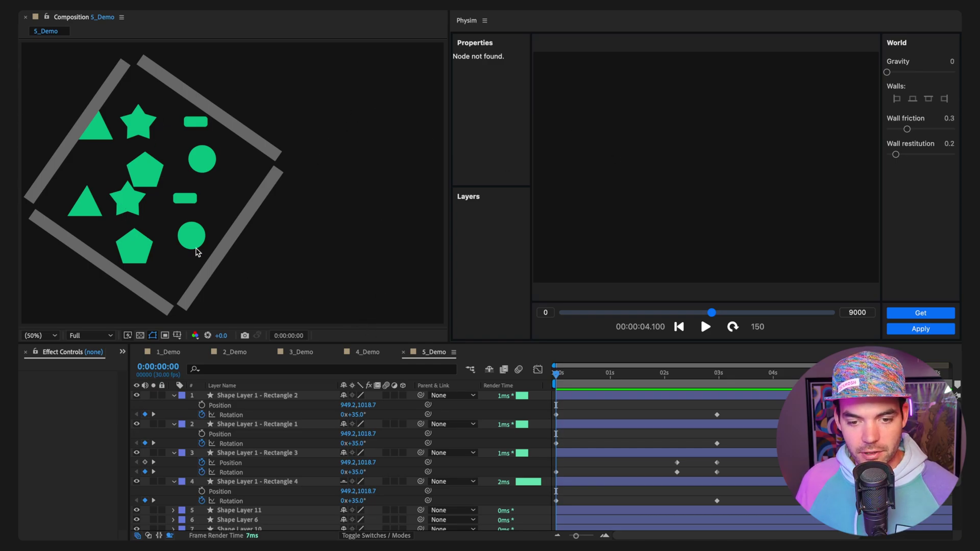
- Review the rotation animation of the rectangles in 5_Demo and load all of the composition's layers into Physim
{"action": "left_click_drag", "start_coordinate": [569, 380], "coordinate": [733, 388]}
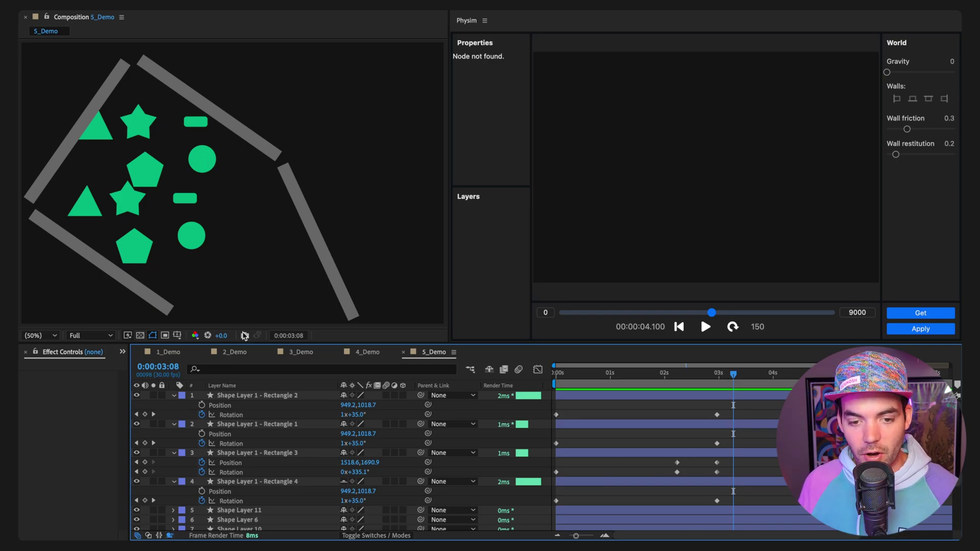
{"action": "left_click", "coordinate": [318, 240]}
{"action": "left_click", "coordinate": [212, 114]}
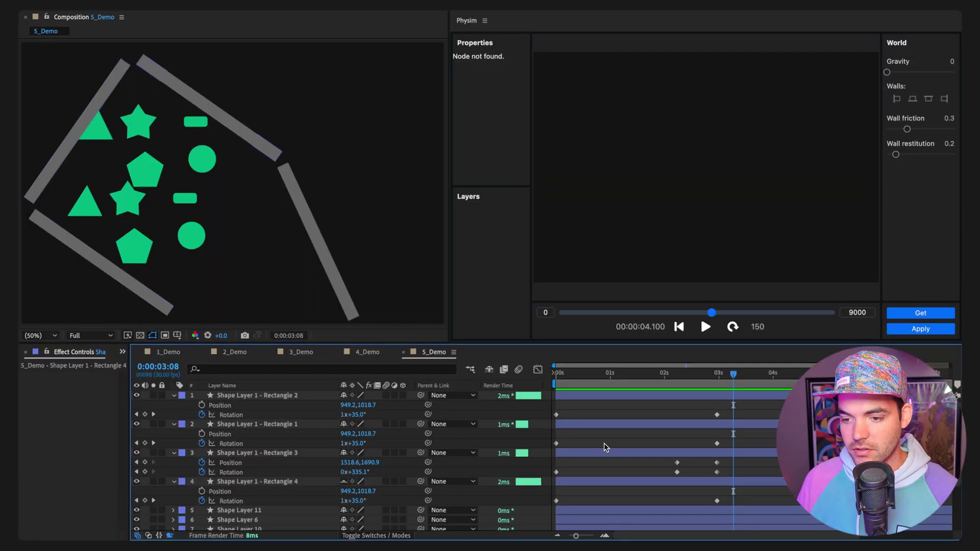
{"action": "key", "text": "ctrl+a"}
{"action": "left_click", "coordinate": [923, 315]}
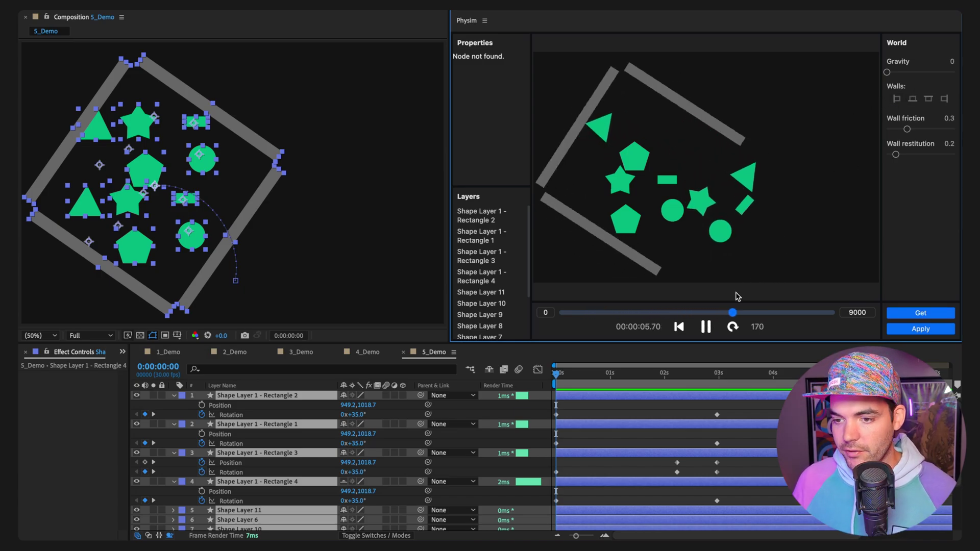
- Enable the bottom wall and set the world gravity to 0.00225 and then 0.00301 for the 5_Demo simulation
{"action": "left_click", "coordinate": [925, 74]}
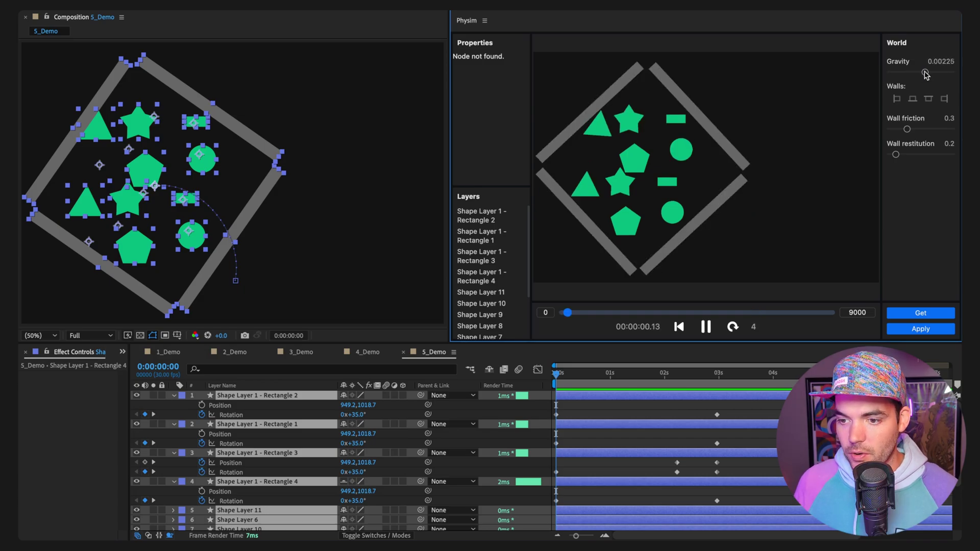
{"action": "left_click", "coordinate": [917, 102]}
{"action": "left_click_drag", "start_coordinate": [926, 74], "coordinate": [936, 74]}
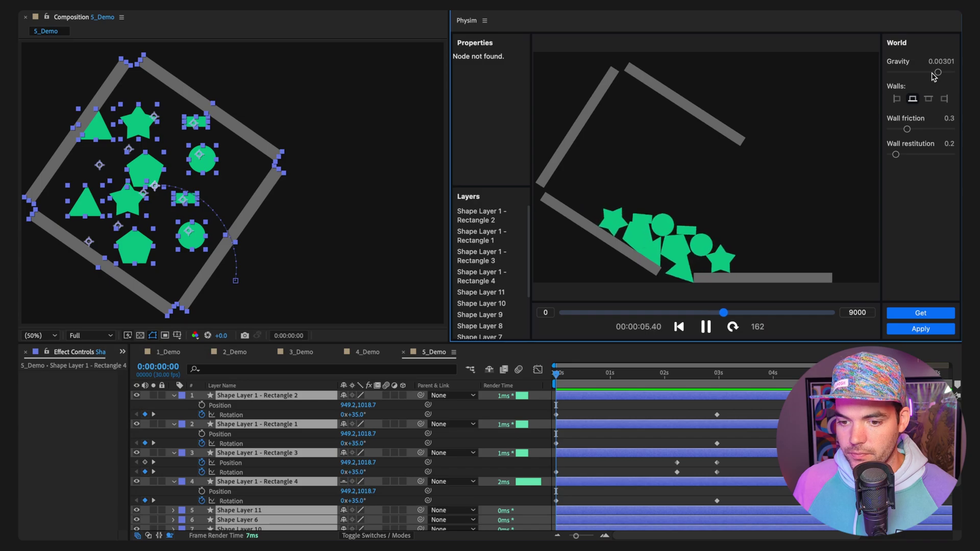
{"action": "left_click", "coordinate": [710, 327]}
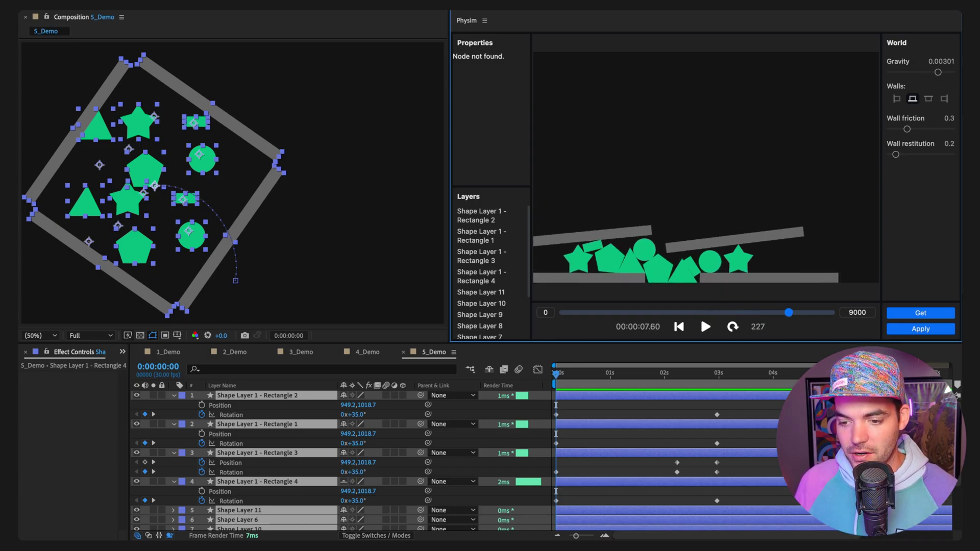
{"action": "key", "text": "minus"}
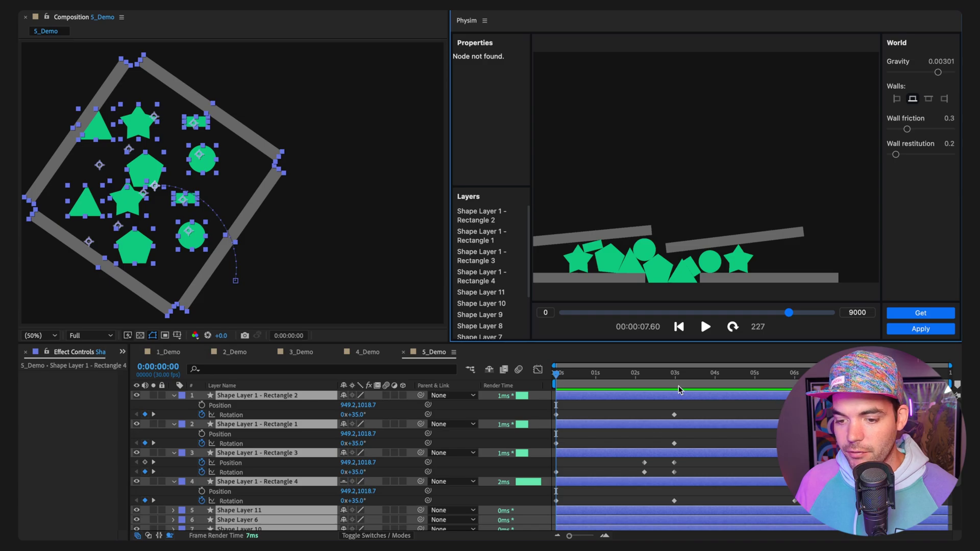
- Add keyframes near the end of 5_Demo at 0:00:09:02 for the four rectangles' rotation and Rectangle 3's position
{"action": "left_click", "coordinate": [743, 387]}
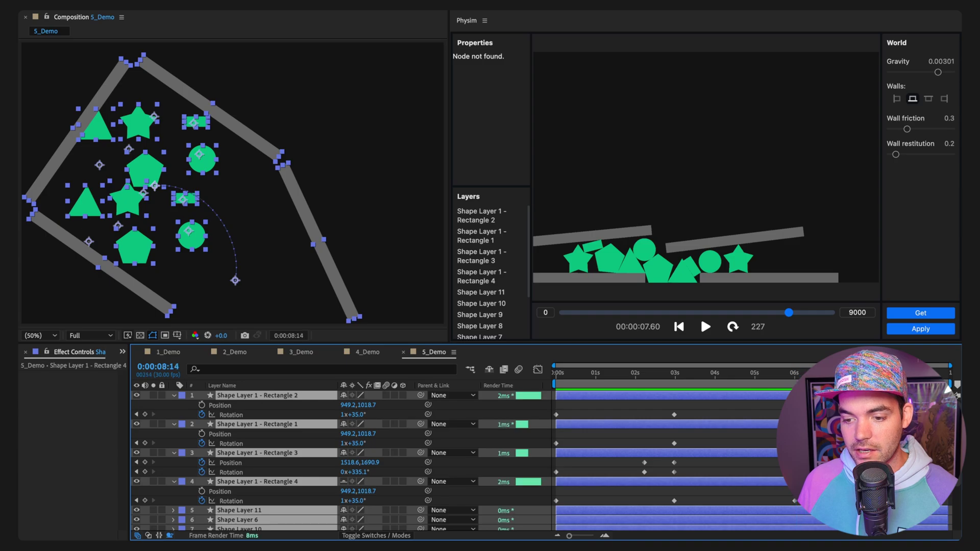
{"action": "left_click", "coordinate": [146, 420]}
{"action": "left_click_drag", "start_coordinate": [146, 419], "coordinate": [149, 506]}
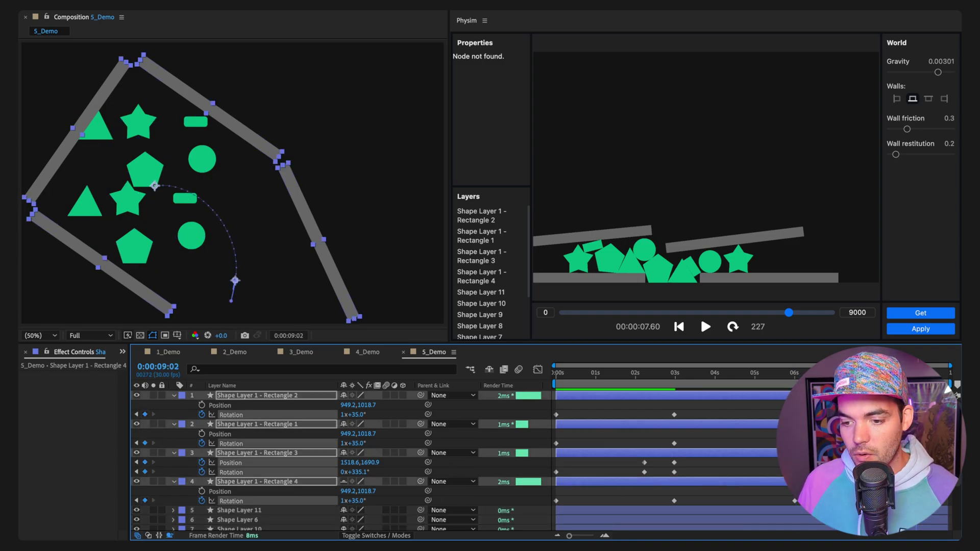
- Load all of the 5_Demo layers into Physim again and run the simulation with the extended rectangle animation
{"action": "left_click", "coordinate": [934, 332]}
{"action": "left_click", "coordinate": [919, 313]}
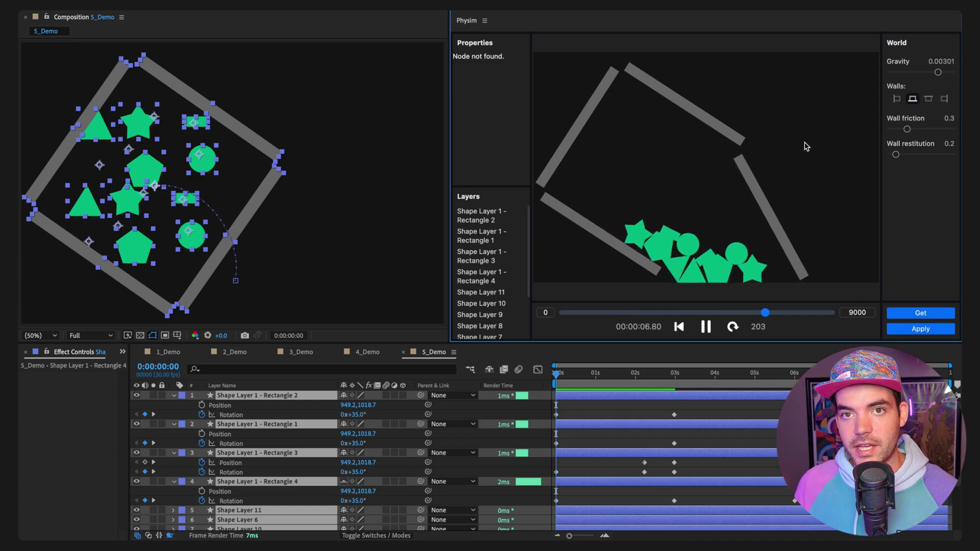
{"action": "left_click", "coordinate": [902, 316]}
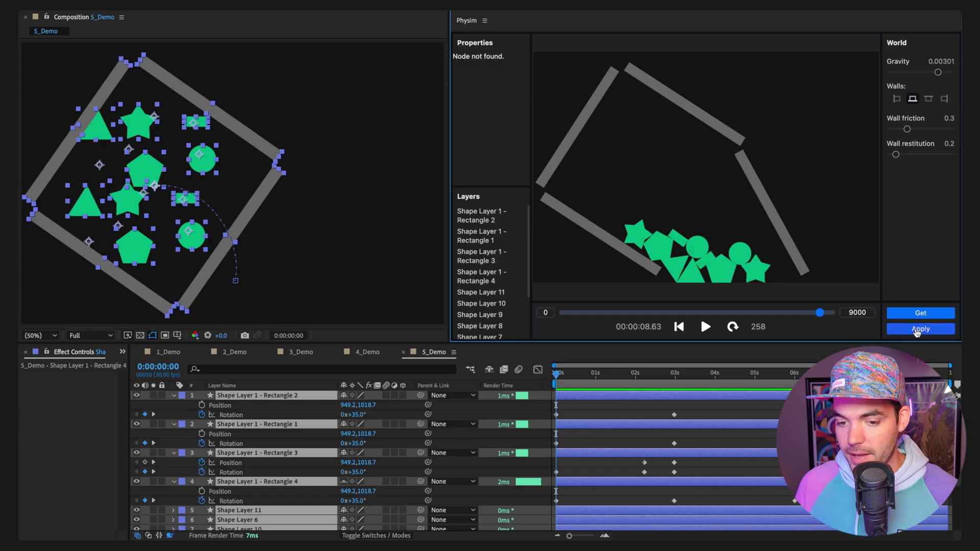
- Apply the simulation to the 5_Demo layers and preview the composition from its first frame
{"action": "left_click", "coordinate": [918, 331]}
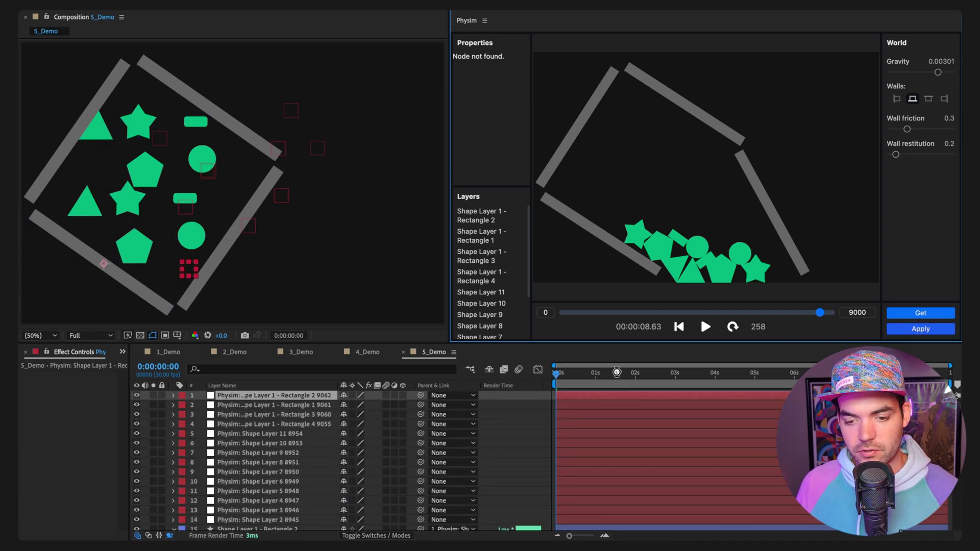
{"action": "left_click", "coordinate": [557, 376]}
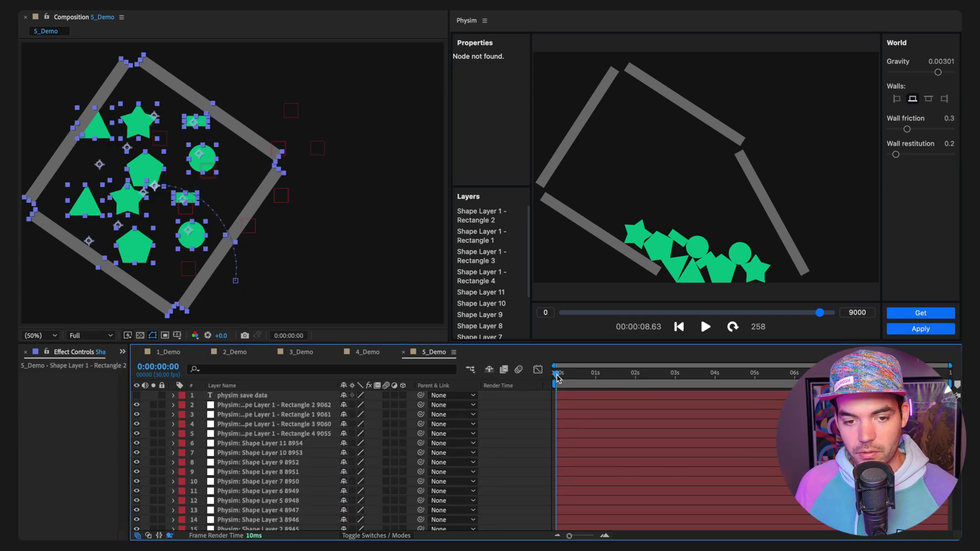
{"action": "key", "text": "space"}
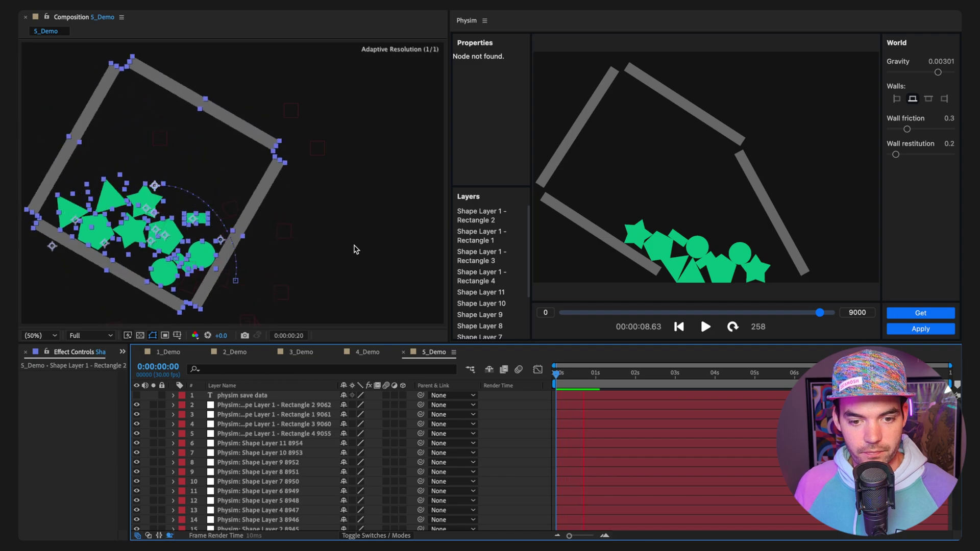